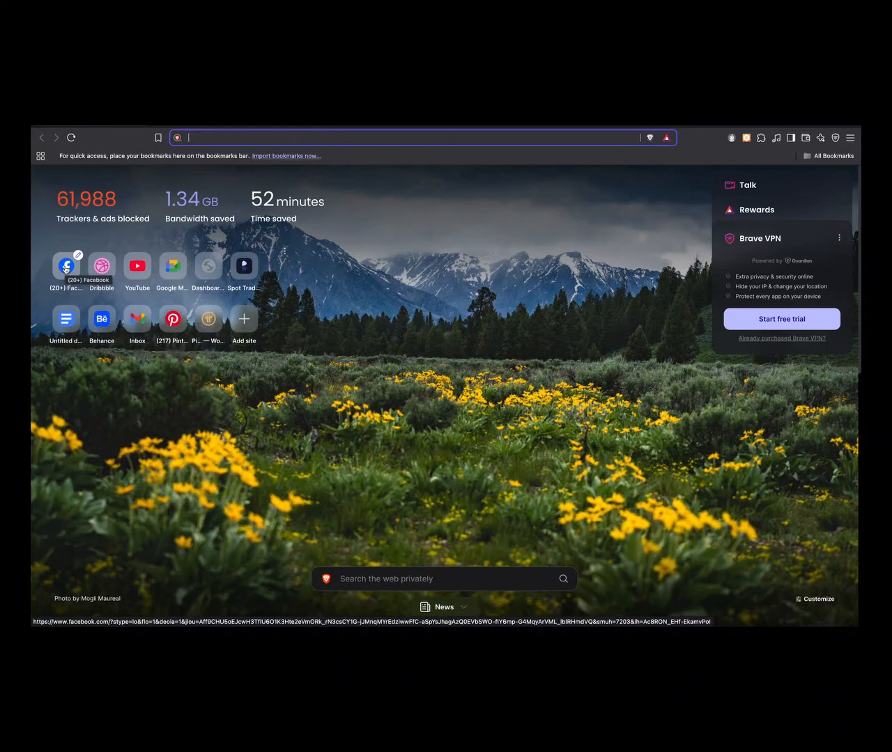
- Open the Facebook home feed from the new tab page's saved sites
{"action": "left_click", "coordinate": [66, 268]}
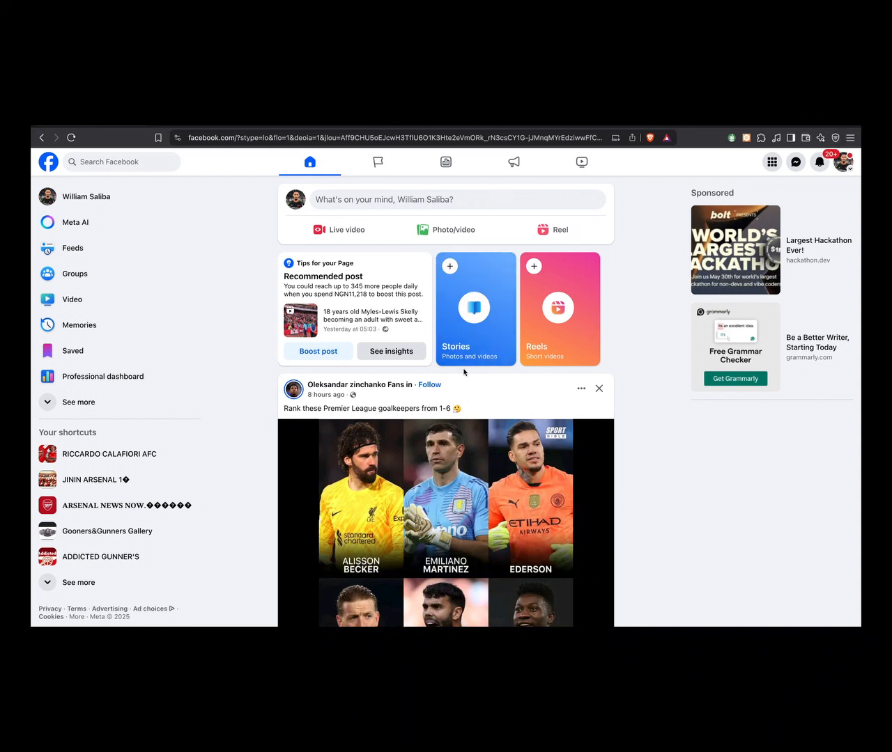
{"action": "scroll", "coordinate": [464, 373], "scroll_direction": "down", "scroll_amount": 1}
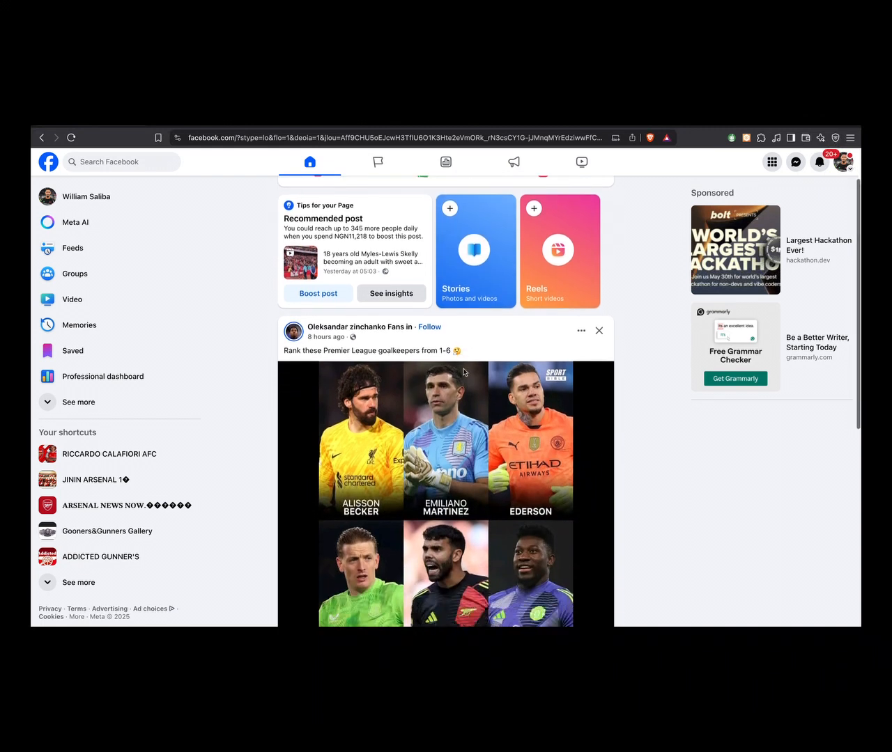
{"action": "scroll", "coordinate": [464, 373], "scroll_direction": "up", "scroll_amount": 1}
{"action": "left_click", "coordinate": [99, 206]}
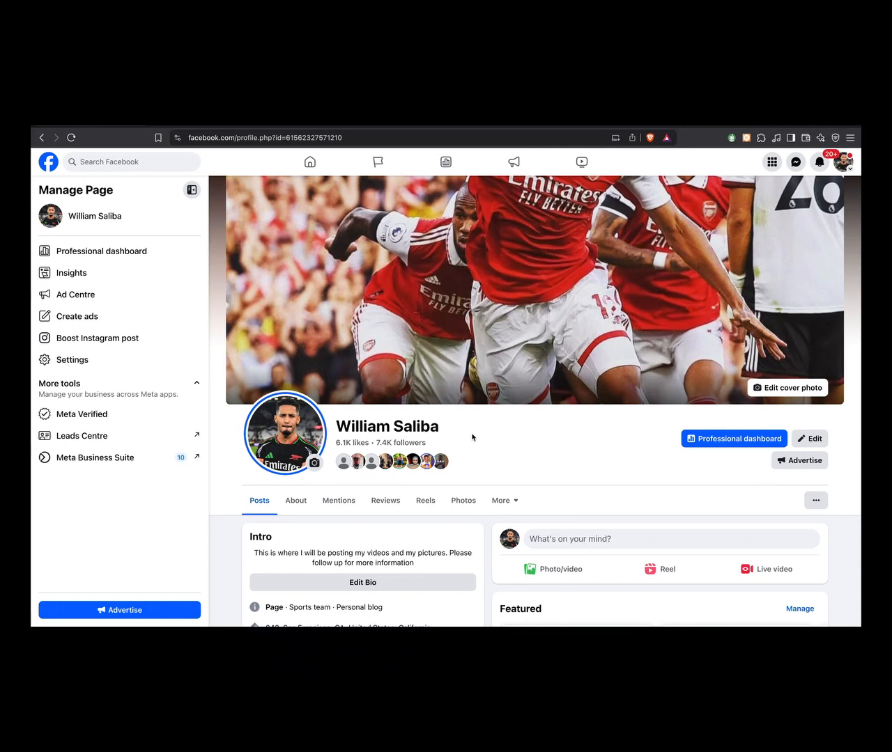
{"action": "left_click", "coordinate": [311, 163]}
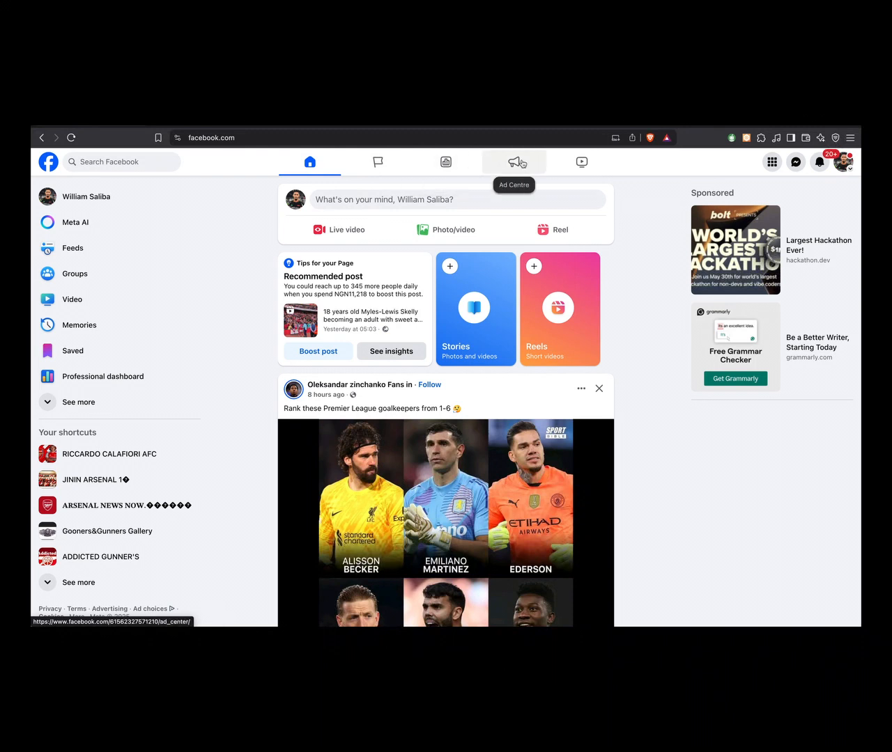
{"action": "left_click", "coordinate": [446, 166]}
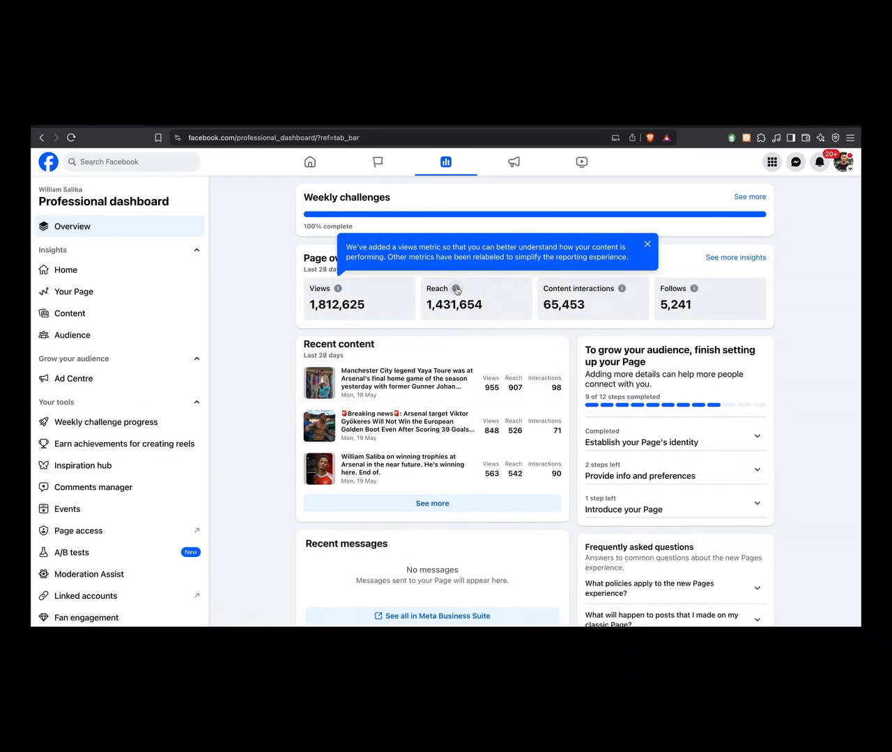
- Open the Page's Ad Centre, look at the campaigns in Ads Manager and return to the Ad Centre
{"action": "left_click", "coordinate": [514, 162]}
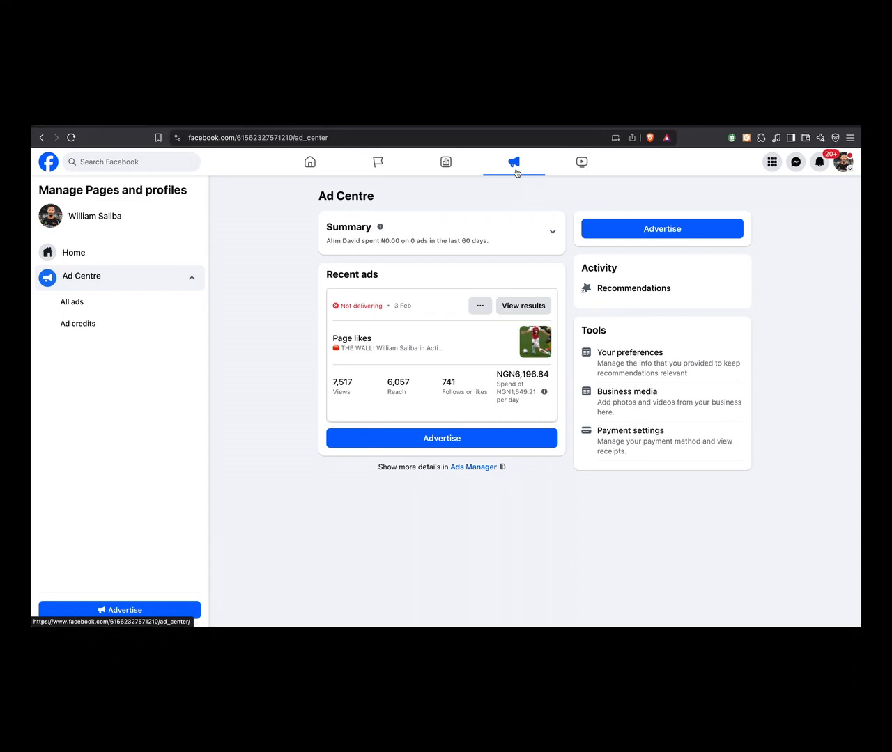
{"action": "left_click", "coordinate": [468, 468]}
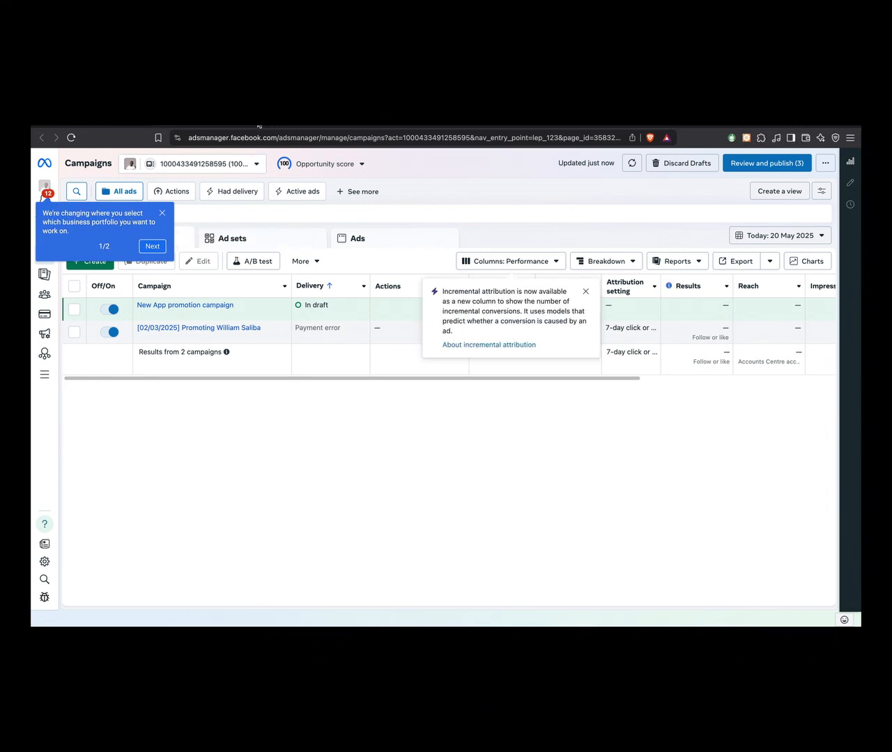
{"action": "left_click", "coordinate": [117, 126]}
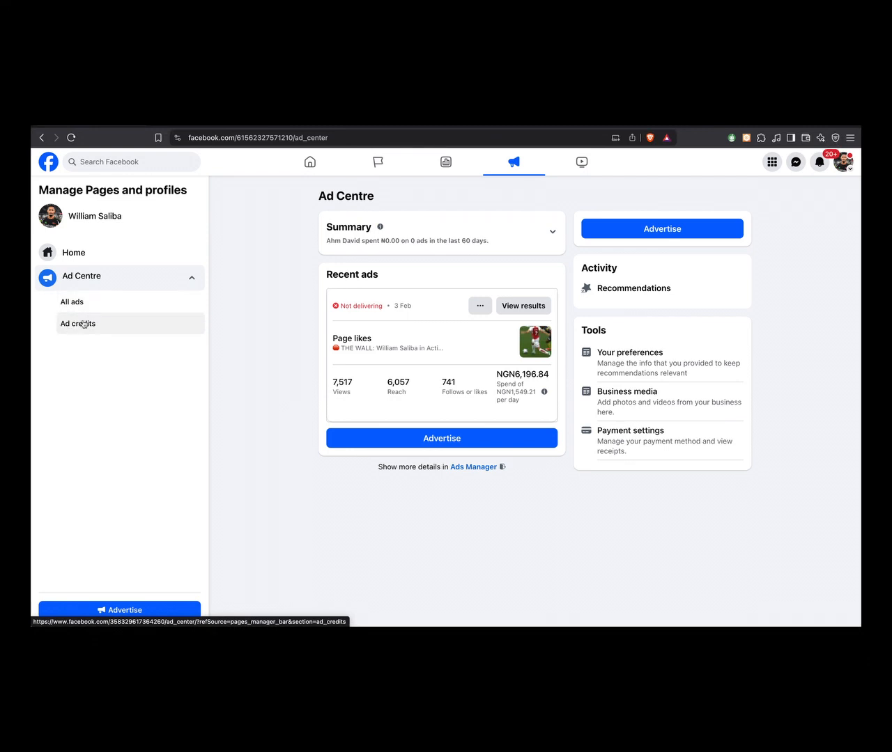
- Start a new ad from the Ad Centre's list of all ads, using the Create new ad type
{"action": "left_click", "coordinate": [66, 310]}
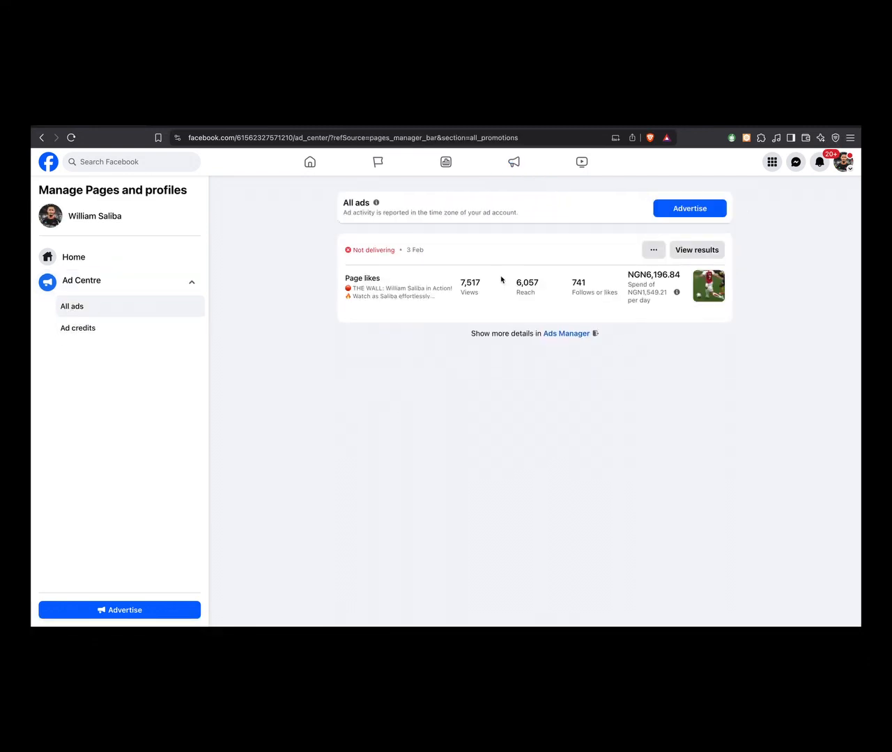
{"action": "left_click", "coordinate": [707, 212]}
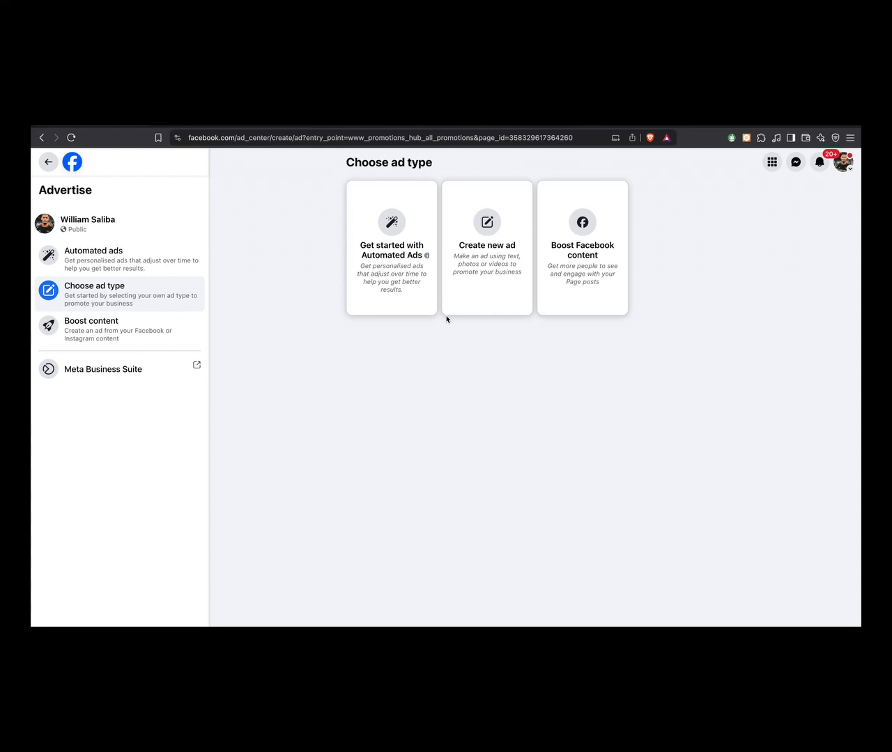
{"action": "left_click", "coordinate": [495, 255]}
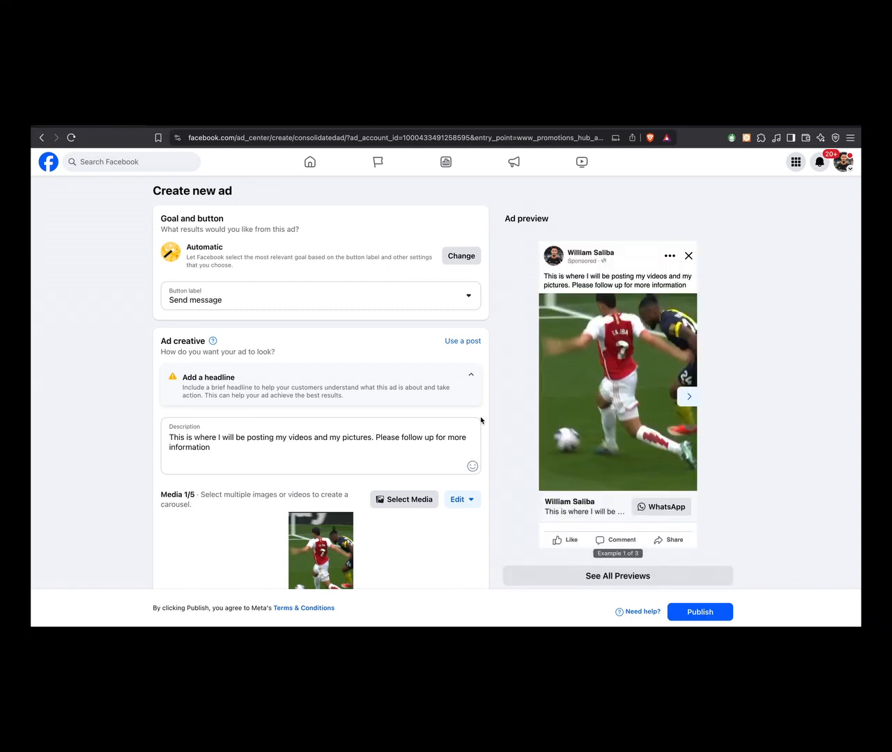
- Change the new ad's goal to Get more Page likes and save it
{"action": "scroll", "coordinate": [362, 527], "scroll_direction": "down", "scroll_amount": 1}
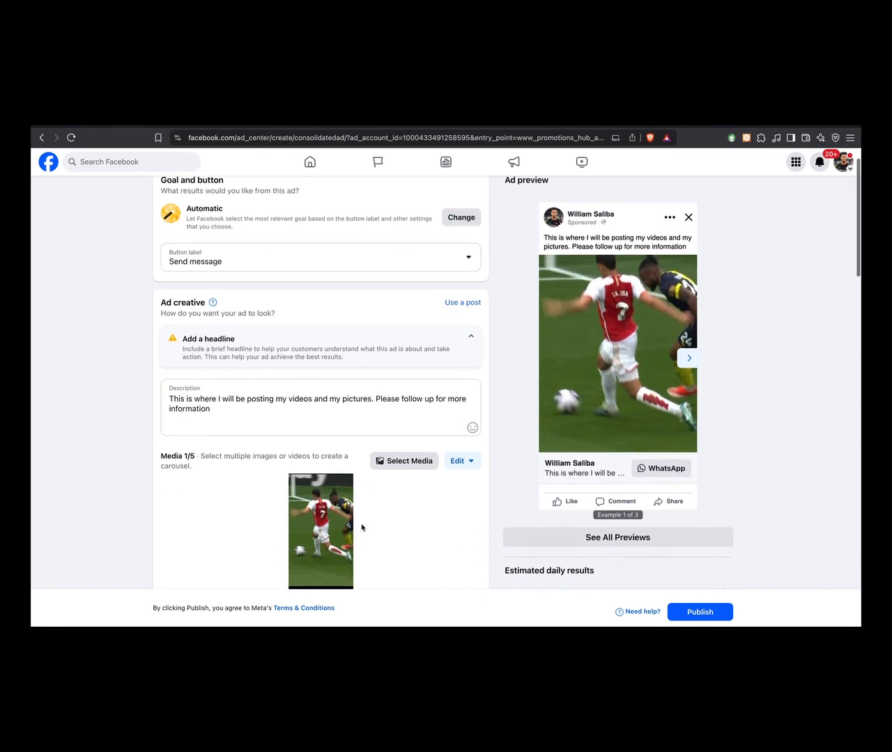
{"action": "scroll", "coordinate": [361, 527], "scroll_direction": "down", "scroll_amount": 1}
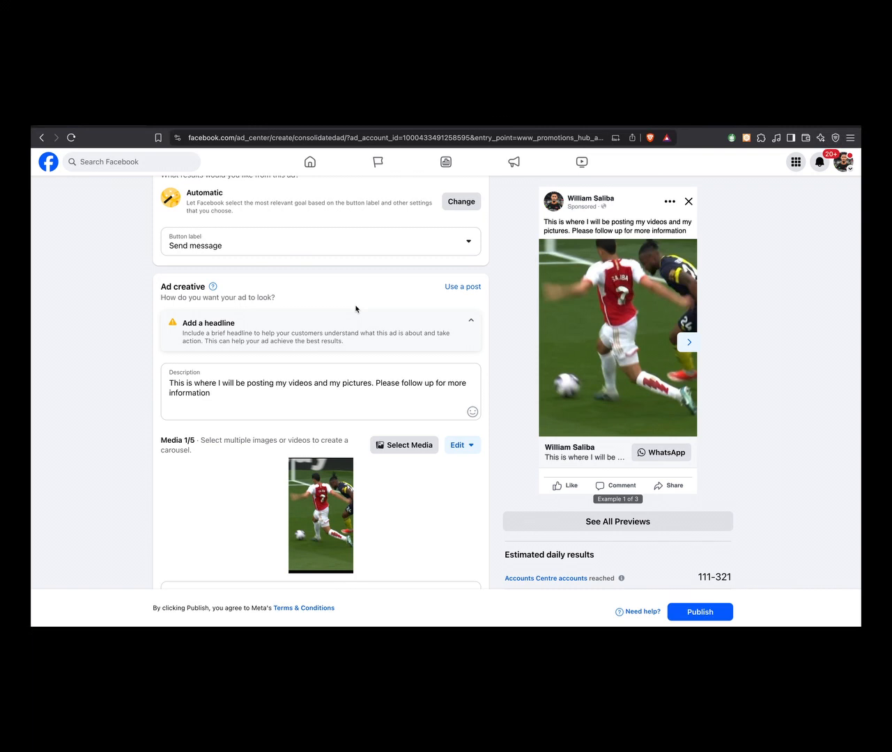
{"action": "scroll", "coordinate": [355, 309], "scroll_direction": "up", "scroll_amount": 2}
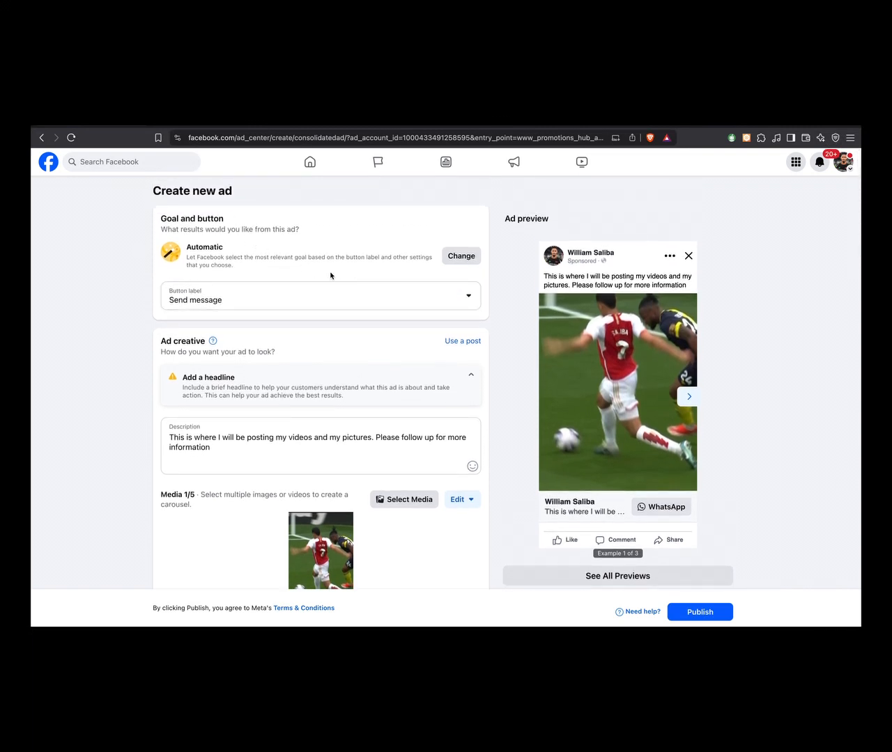
{"action": "left_click", "coordinate": [466, 262]}
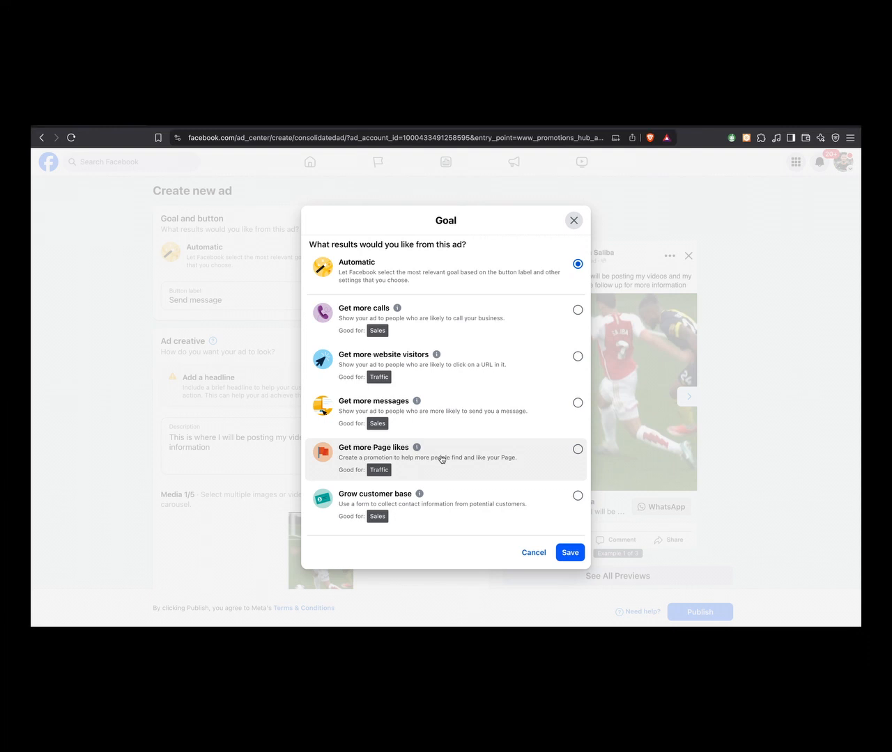
{"action": "left_click", "coordinate": [440, 460]}
{"action": "left_click", "coordinate": [570, 552]}
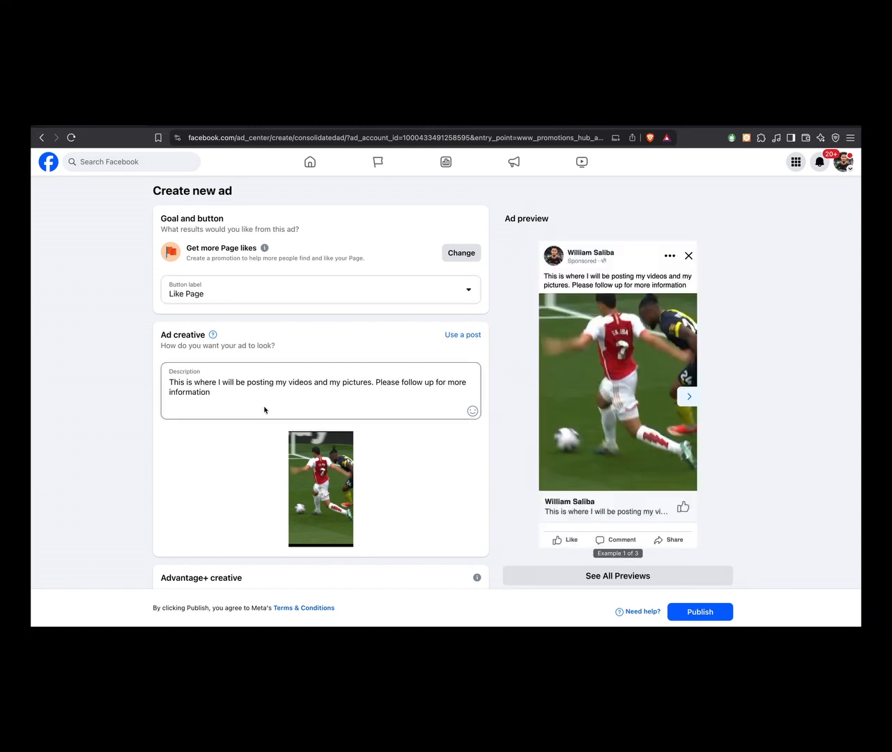
- Review the ad's description and browse the Page's published posts offered for the ad creative without using one
{"action": "left_click_drag", "start_coordinate": [233, 394], "coordinate": [165, 388]}
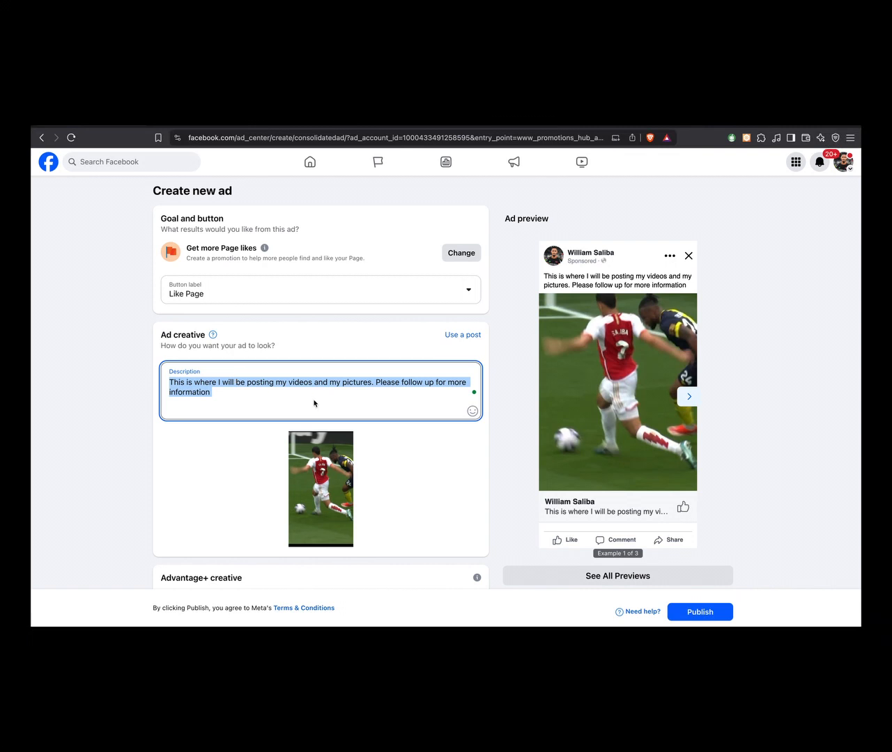
{"action": "left_click", "coordinate": [276, 383]}
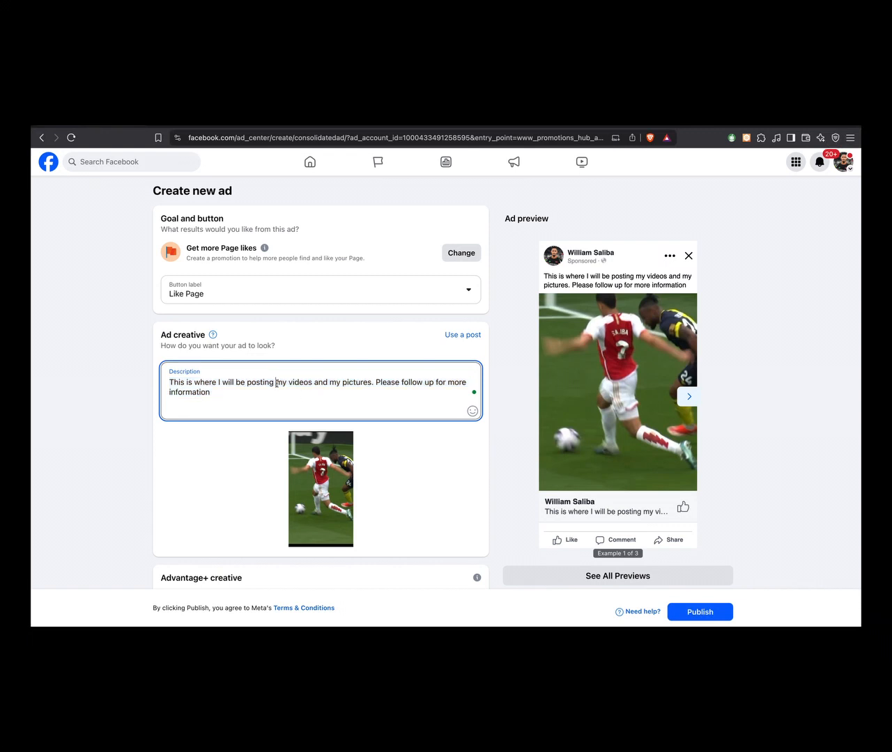
{"action": "scroll", "coordinate": [326, 477], "scroll_direction": "down", "scroll_amount": 1}
{"action": "scroll", "coordinate": [325, 476], "scroll_direction": "down", "scroll_amount": 2}
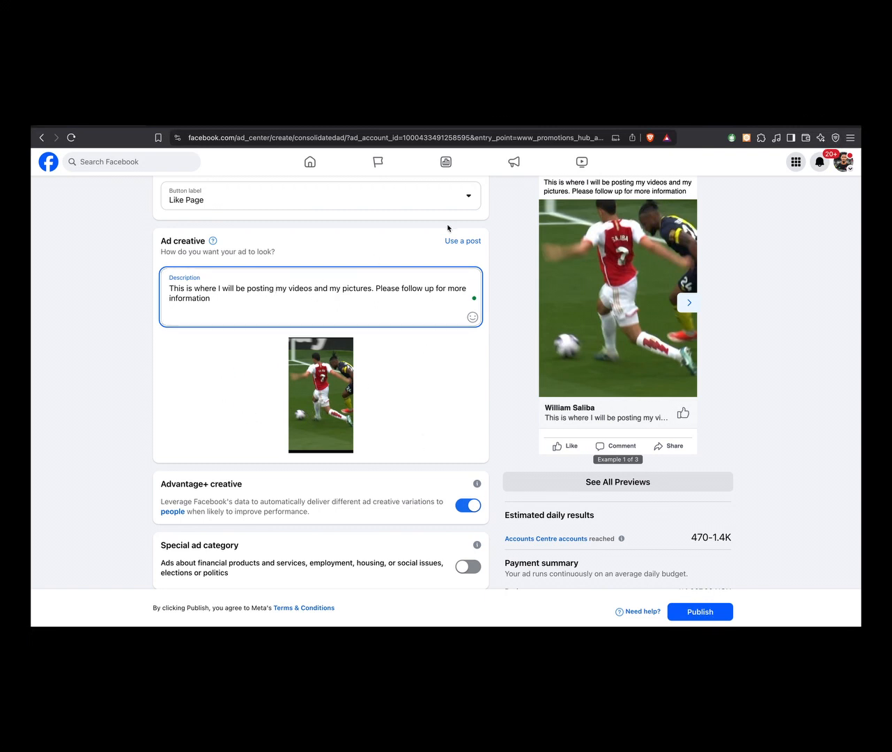
{"action": "left_click", "coordinate": [462, 241]}
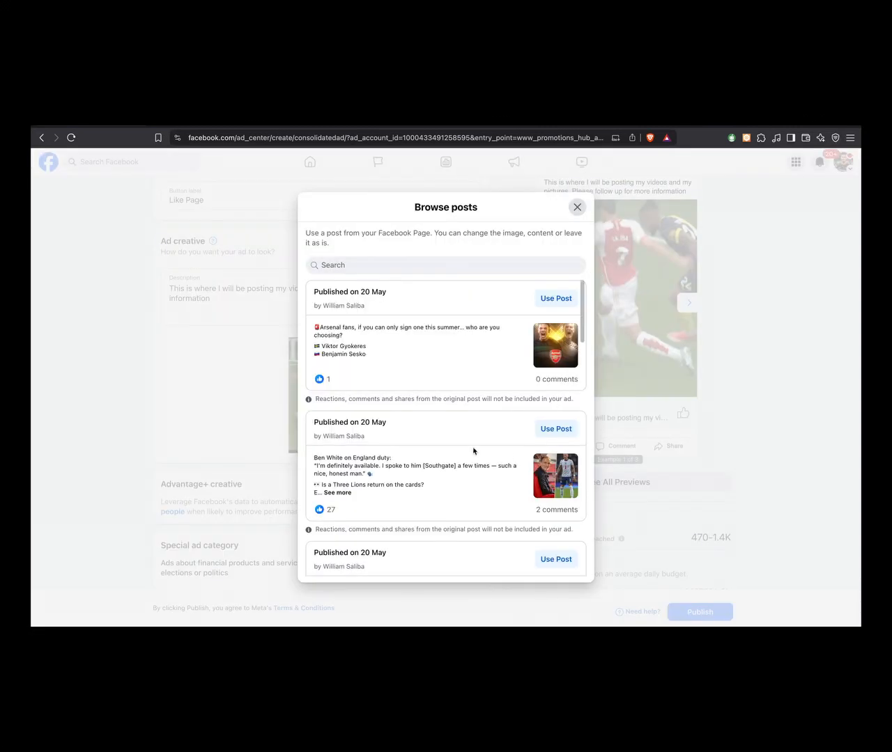
{"action": "scroll", "coordinate": [473, 413], "scroll_direction": "down", "scroll_amount": 10}
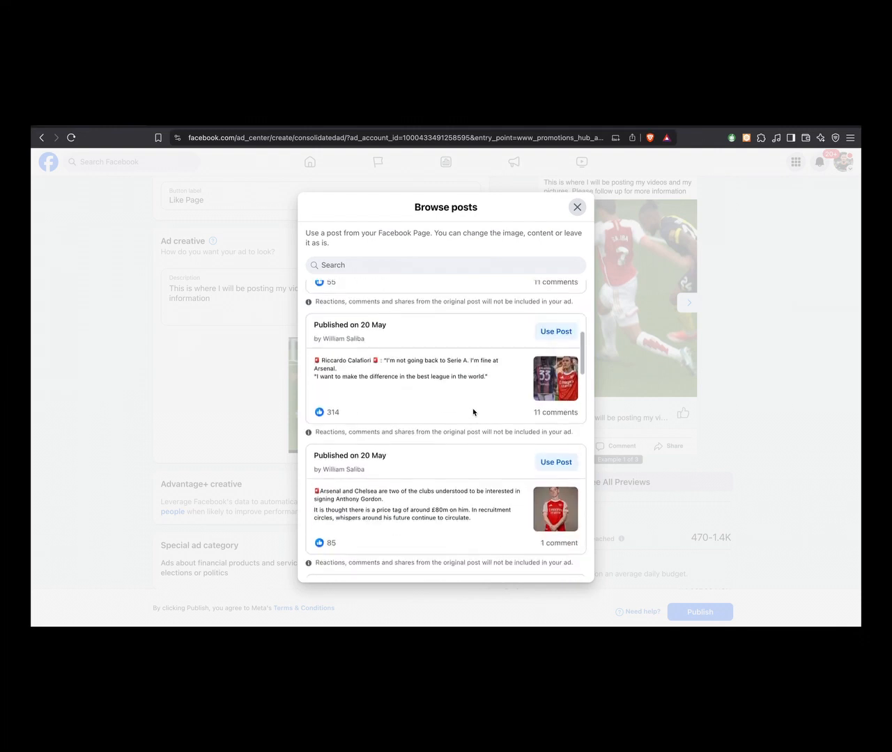
{"action": "scroll", "coordinate": [473, 412], "scroll_direction": "up", "scroll_amount": 10}
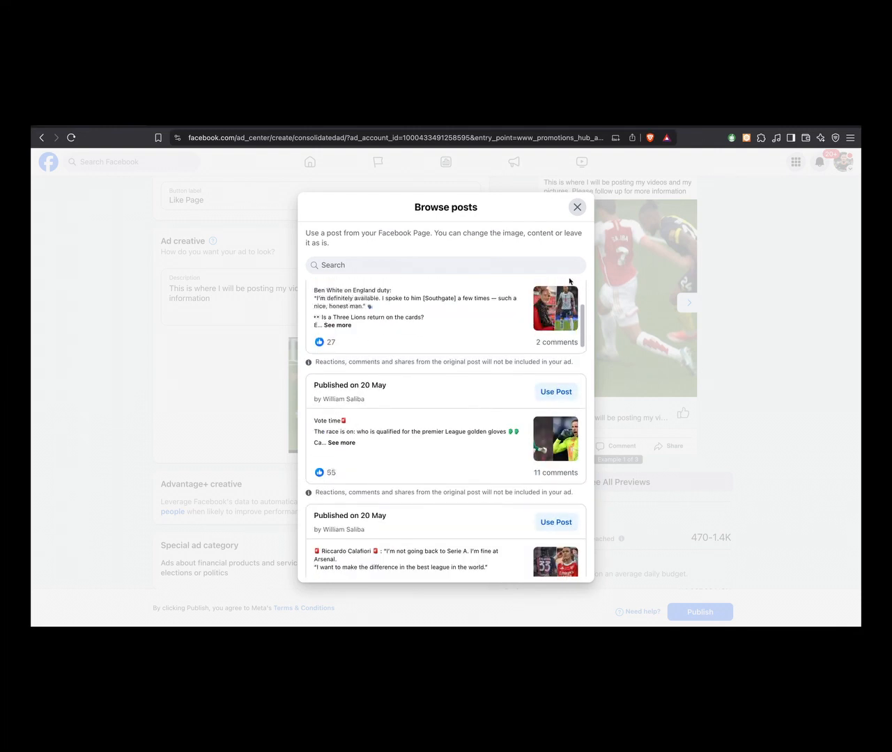
{"action": "left_click", "coordinate": [577, 208]}
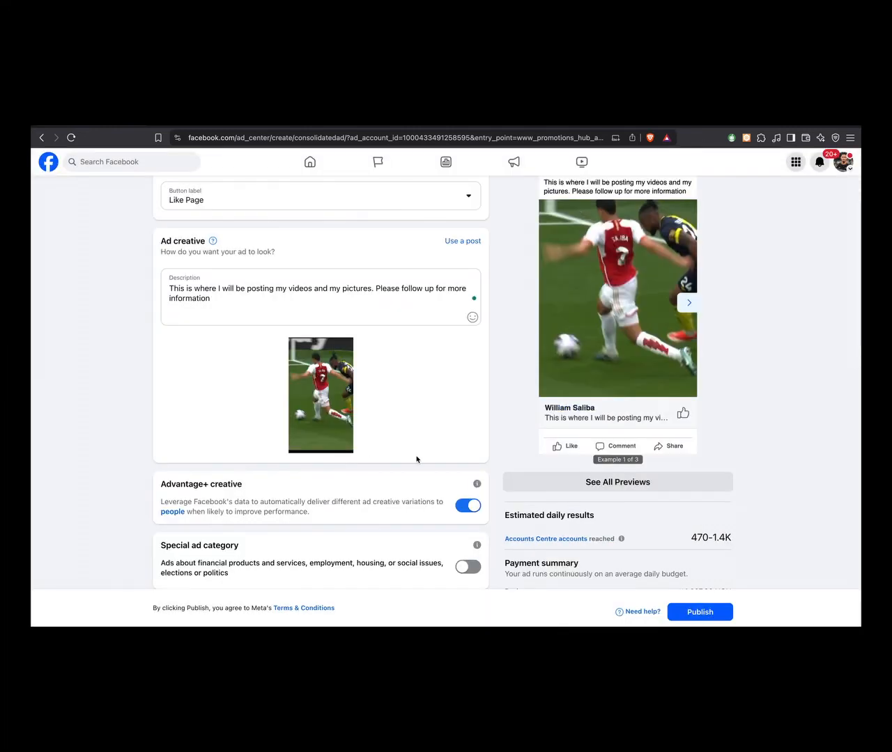
- Turn on the special ad category option, look at the available categories and turn the option off again
{"action": "scroll", "coordinate": [417, 459], "scroll_direction": "down", "scroll_amount": 1}
{"action": "scroll", "coordinate": [416, 459], "scroll_direction": "down", "scroll_amount": 1}
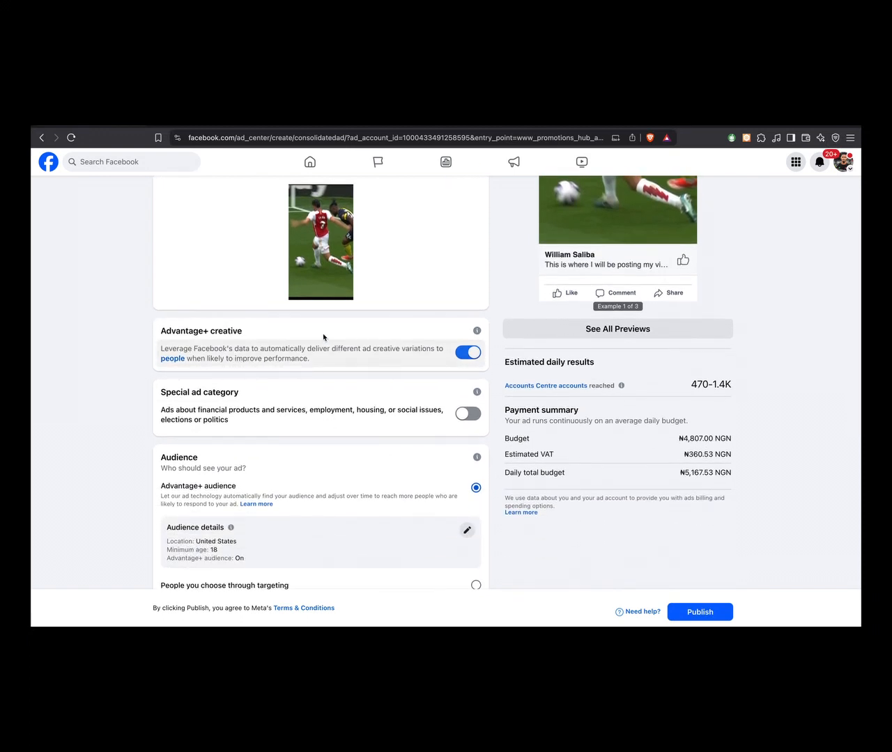
{"action": "scroll", "coordinate": [299, 349], "scroll_direction": "down", "scroll_amount": 2}
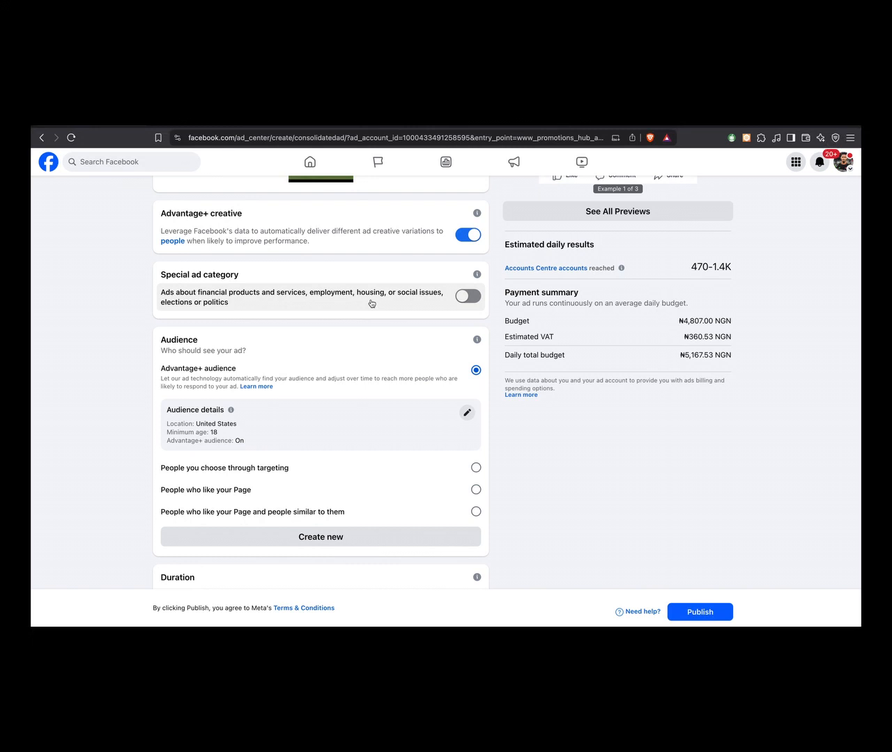
{"action": "left_click", "coordinate": [470, 299]}
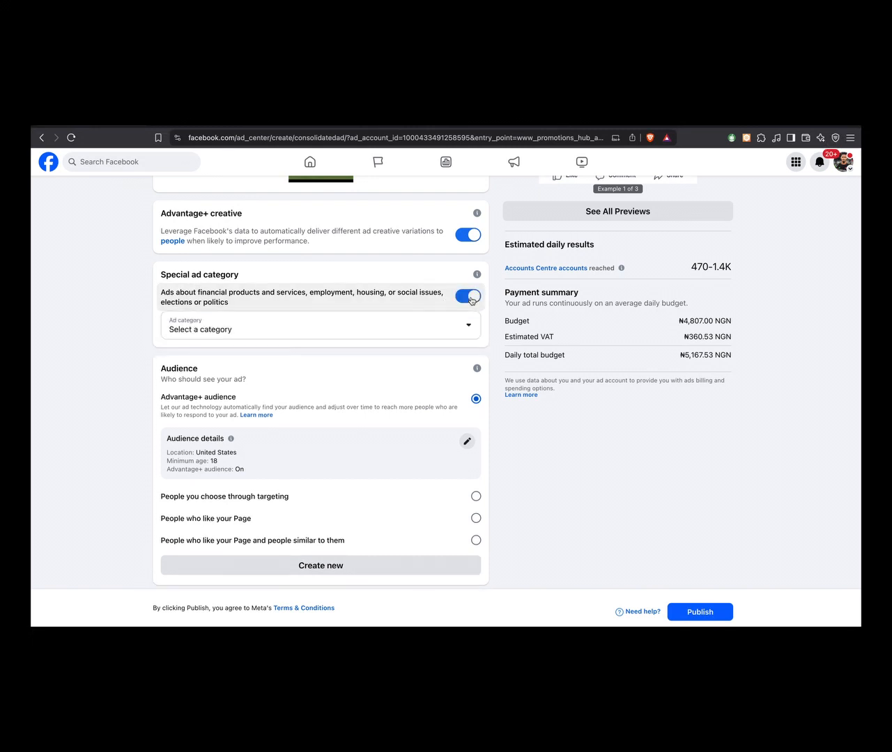
{"action": "left_click", "coordinate": [467, 326]}
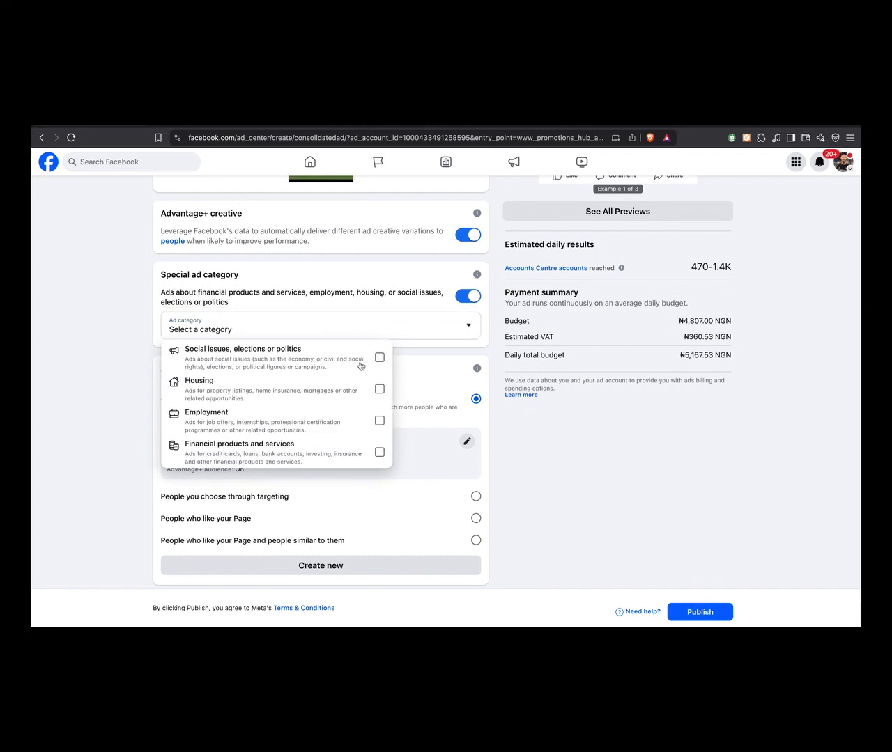
{"action": "scroll", "coordinate": [269, 396], "scroll_direction": "down", "scroll_amount": 3}
{"action": "scroll", "coordinate": [286, 383], "scroll_direction": "up", "scroll_amount": 2}
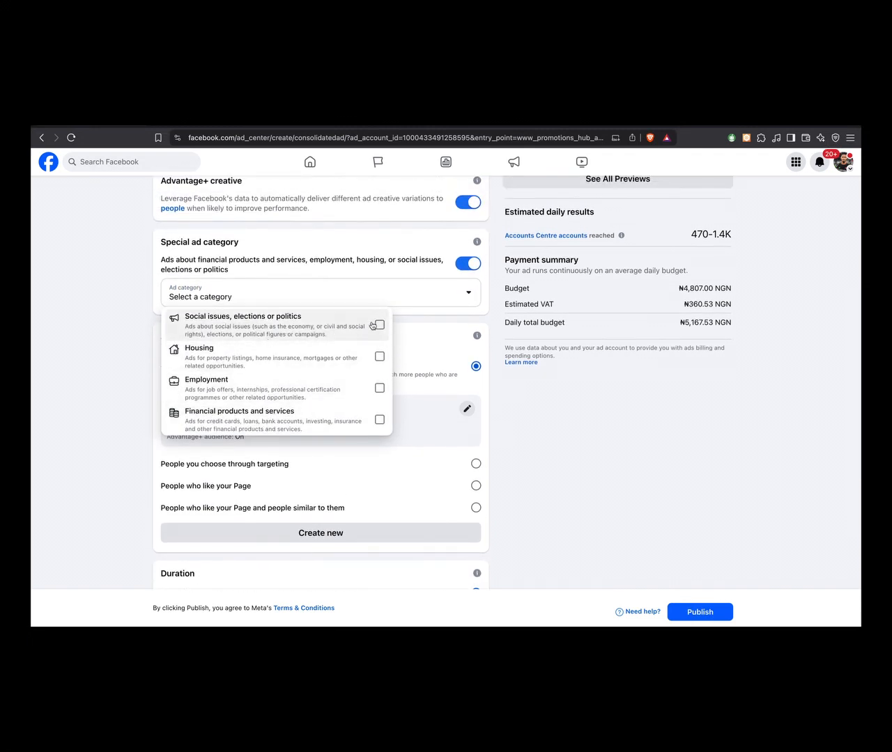
{"action": "left_click", "coordinate": [467, 268]}
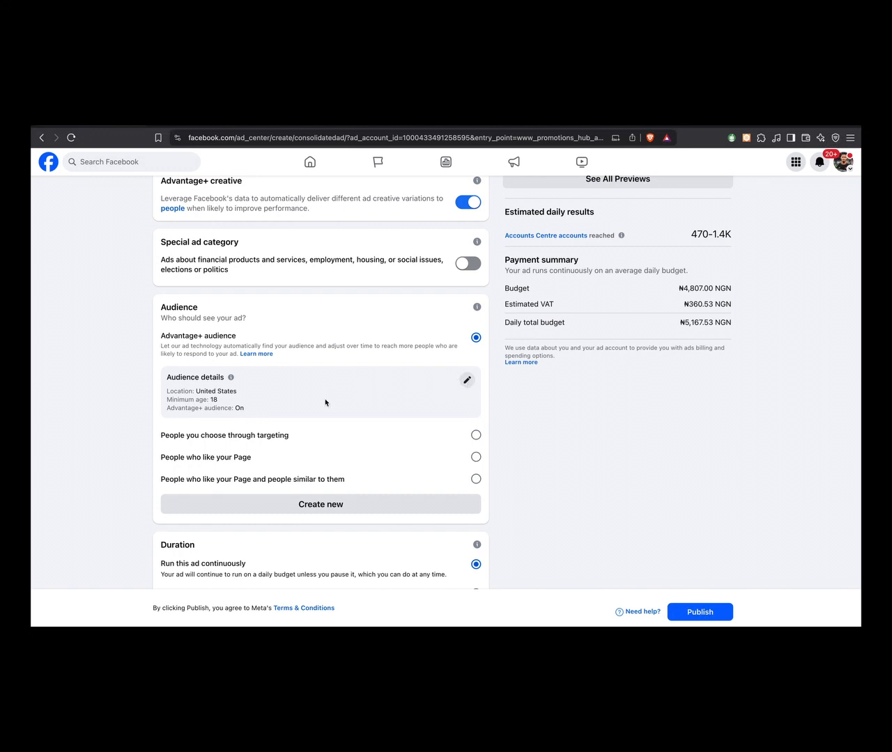
- Edit the Advantage+ audience and replace United States with the country Nigeria in its locations
{"action": "left_click", "coordinate": [466, 382]}
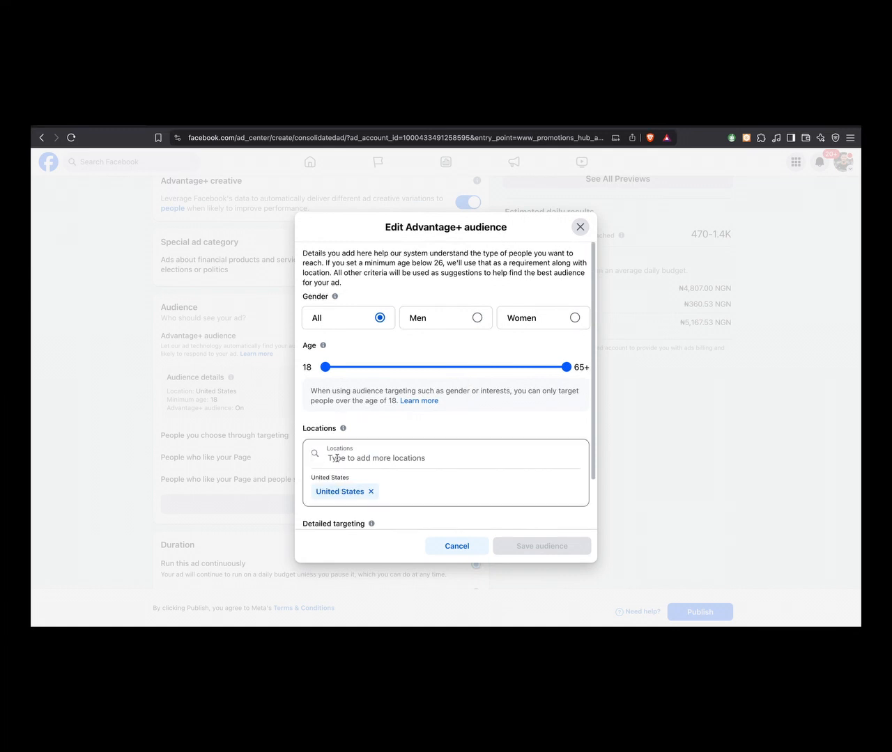
{"action": "left_click", "coordinate": [370, 492]}
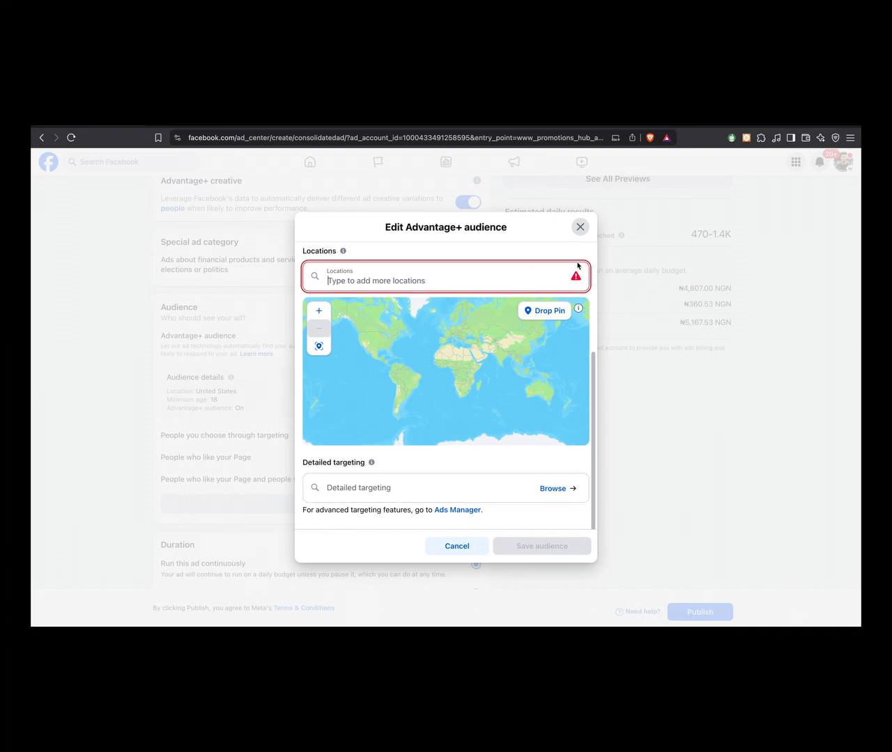
{"action": "left_click", "coordinate": [375, 282]}
{"action": "type", "text": "niger"}
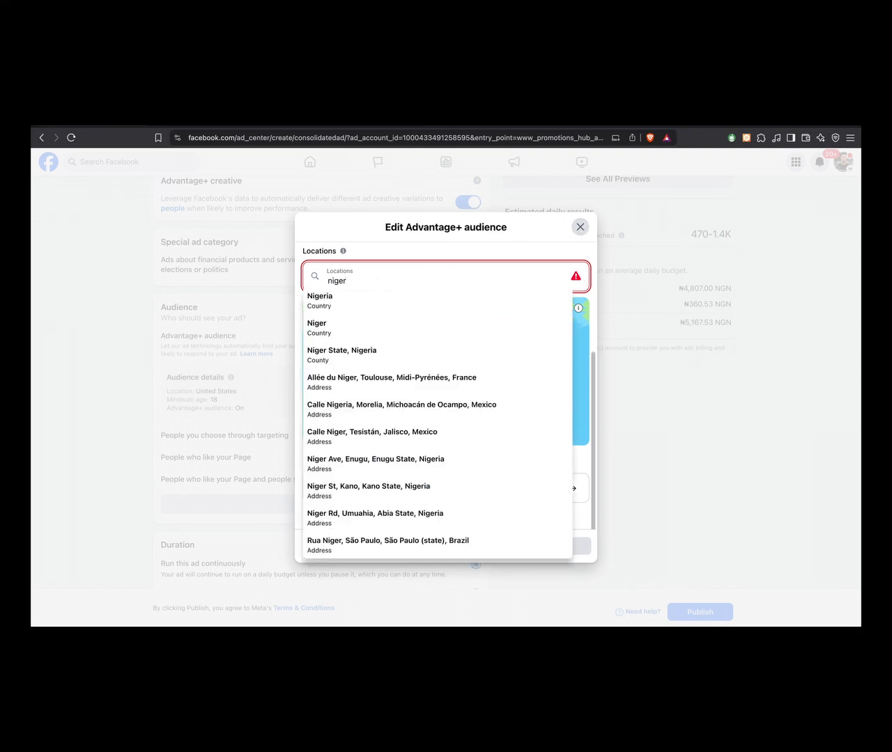
{"action": "left_click", "coordinate": [310, 300]}
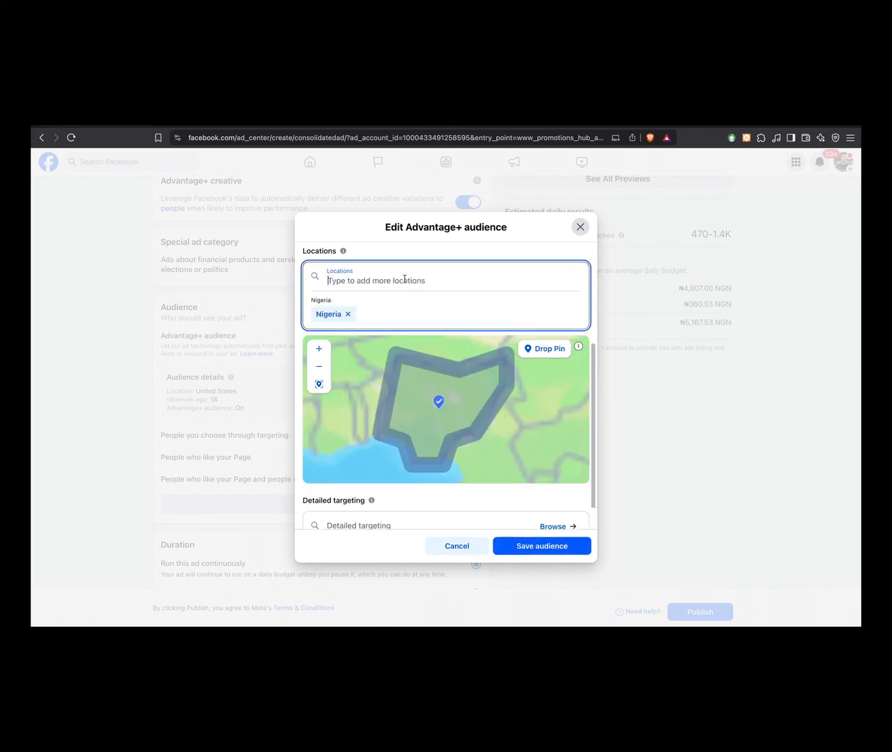
- Add Oman to the Advantage+ audience locations and save the audience
{"action": "type", "text": "oma"}
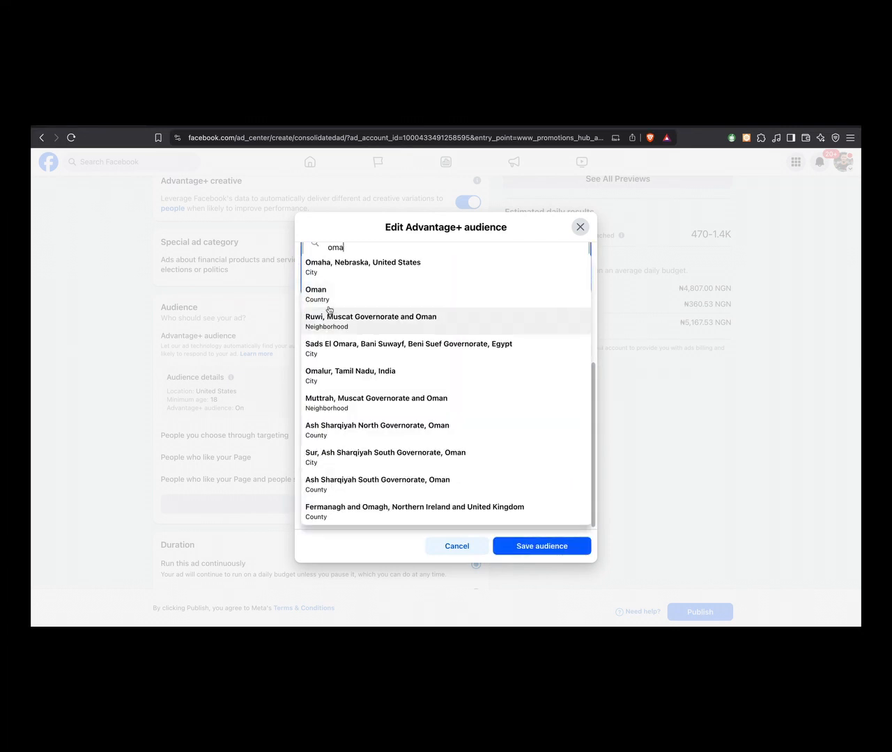
{"action": "left_click", "coordinate": [333, 294]}
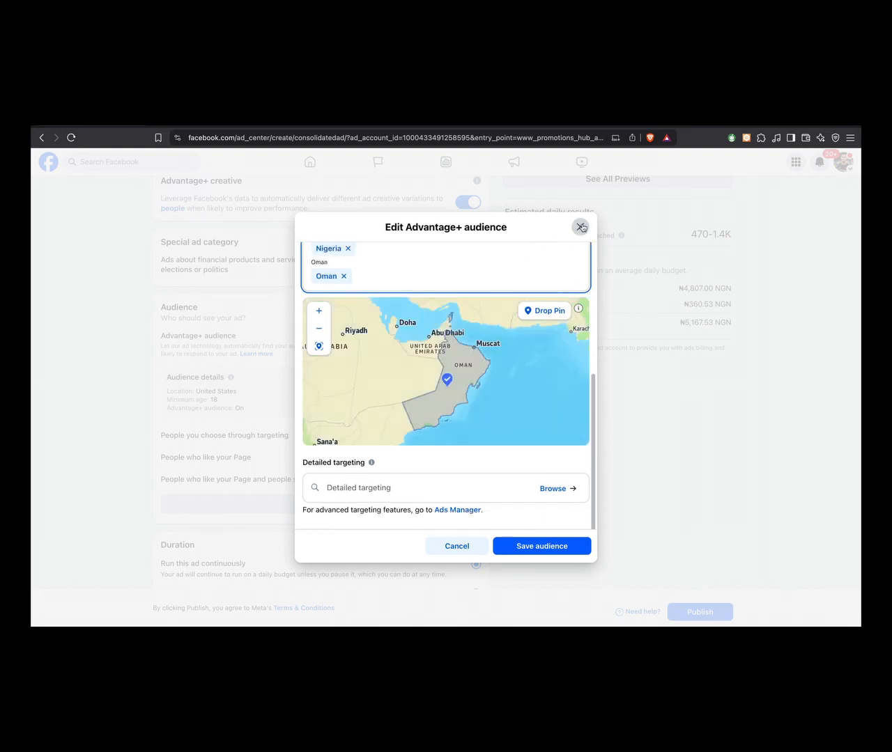
{"action": "left_click", "coordinate": [525, 548]}
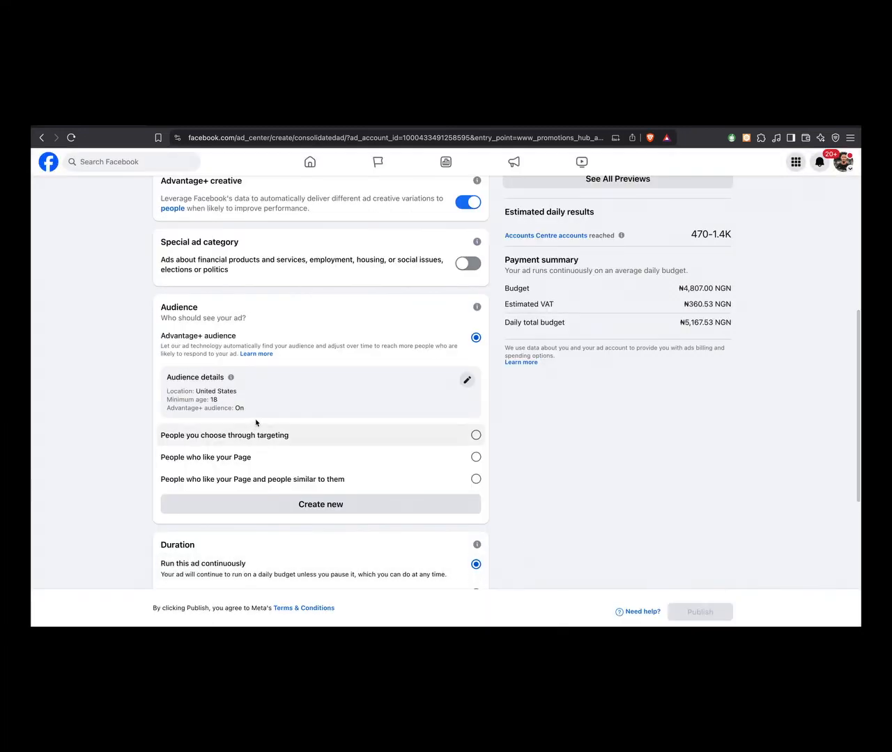
- Reopen the Advantage+ audience, review its options, try the gender Men, and close the editor without saving
{"action": "left_click", "coordinate": [466, 380]}
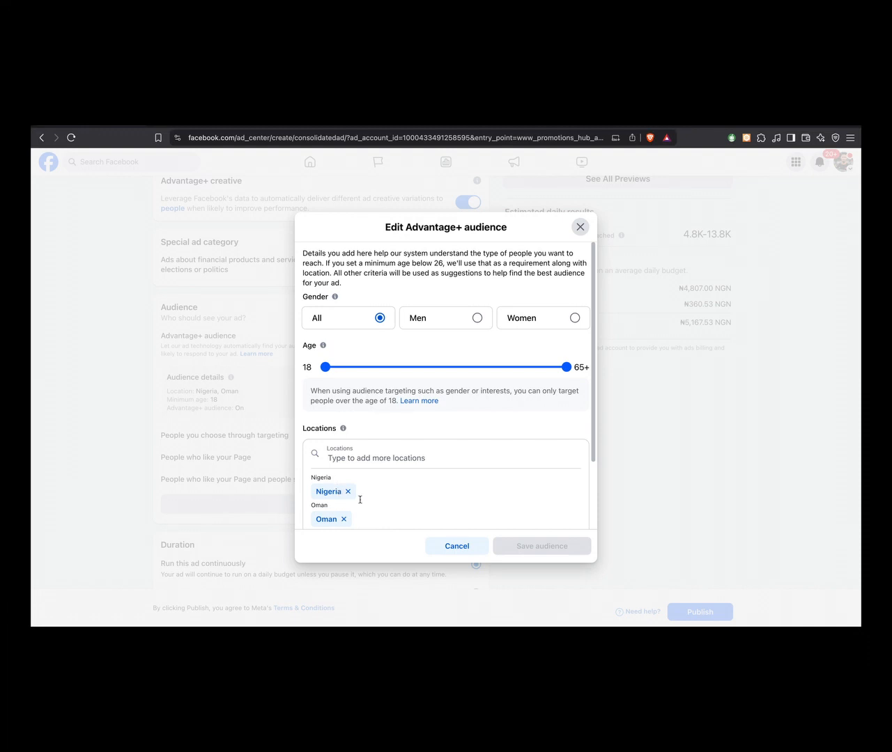
{"action": "scroll", "coordinate": [360, 500], "scroll_direction": "down", "scroll_amount": 2}
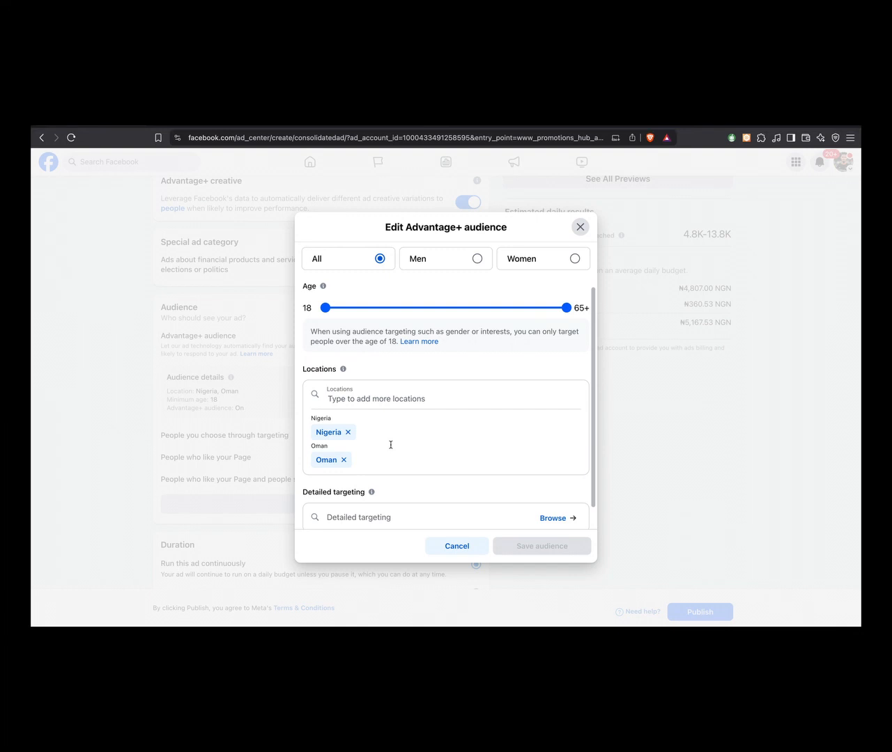
{"action": "scroll", "coordinate": [450, 300], "scroll_direction": "up", "scroll_amount": 2}
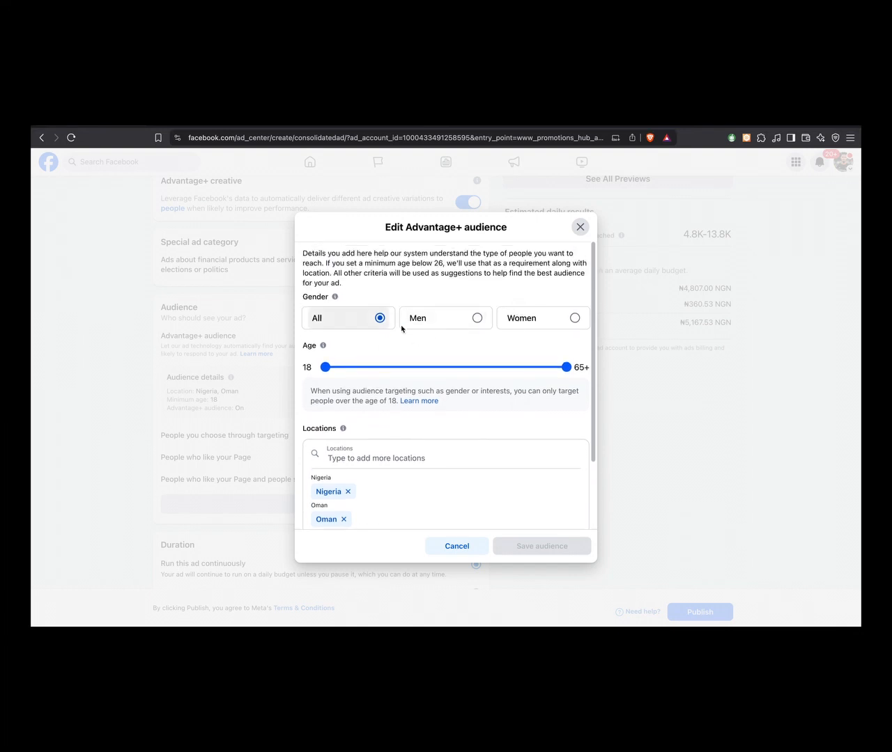
{"action": "left_click", "coordinate": [472, 326]}
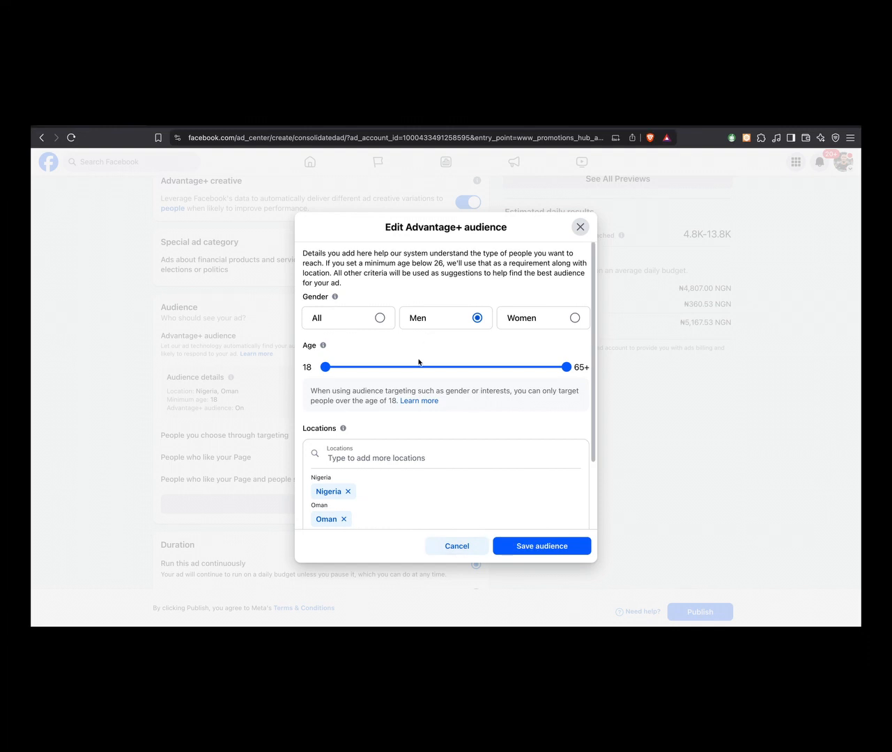
{"action": "scroll", "coordinate": [418, 362], "scroll_direction": "down", "scroll_amount": 3}
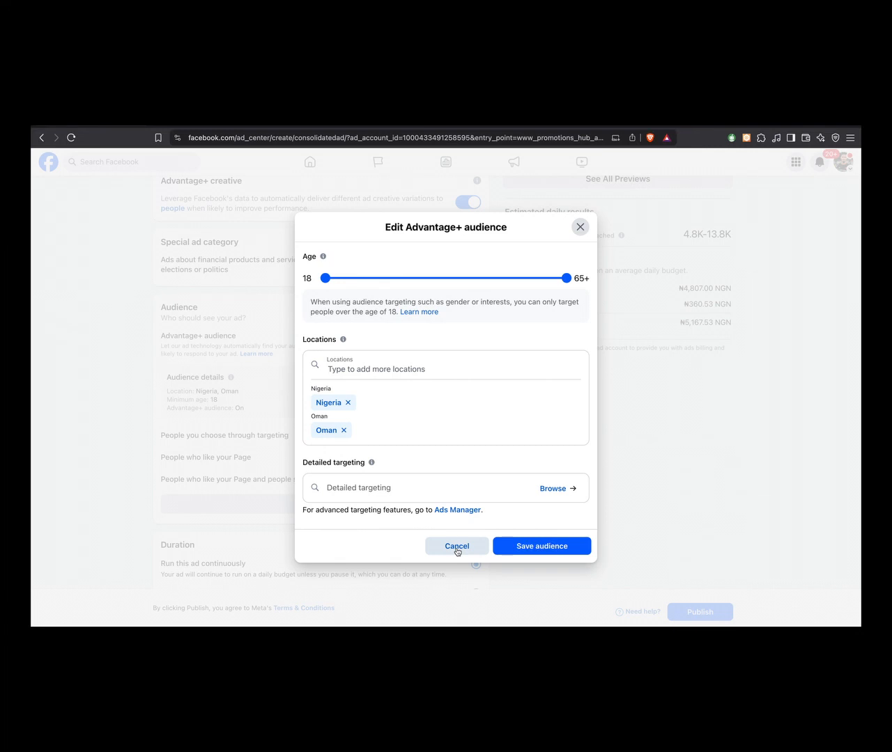
{"action": "left_click", "coordinate": [579, 227]}
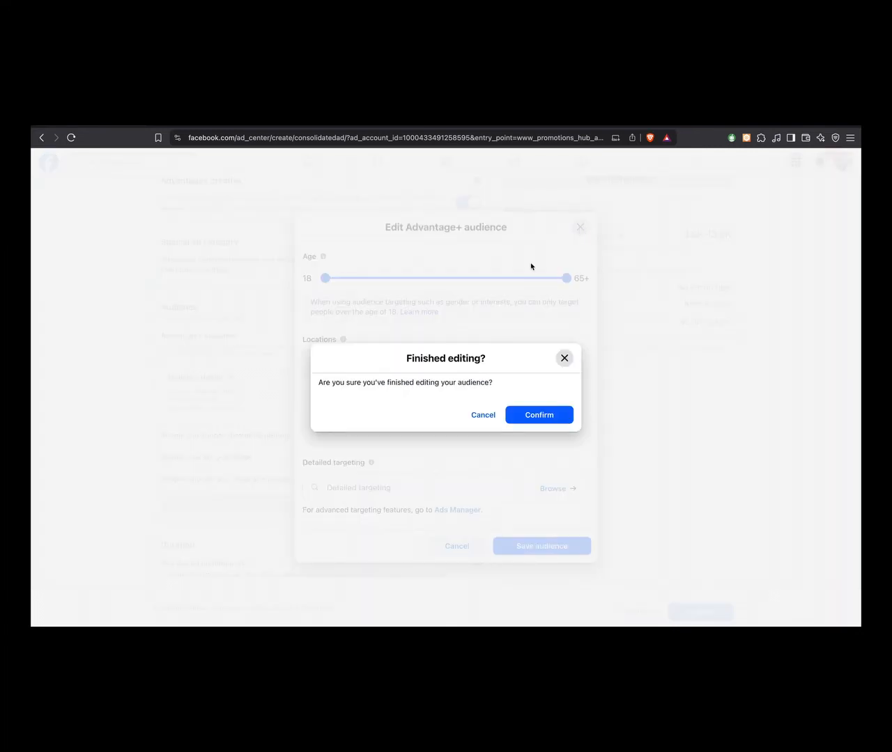
{"action": "left_click", "coordinate": [538, 415]}
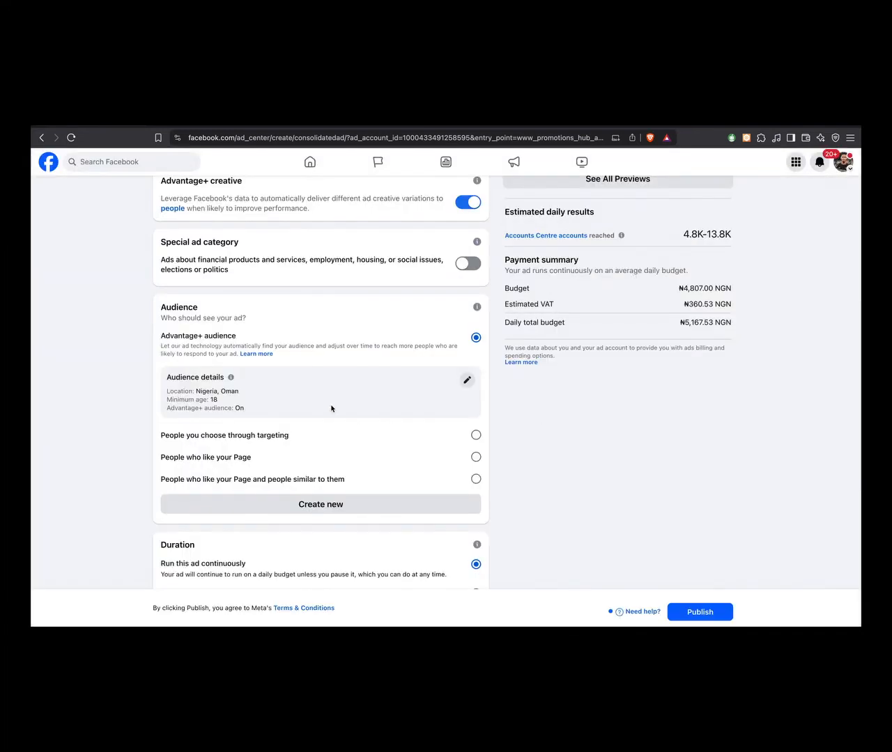
- Change the ad's duration from running continuously to a chosen end date
{"action": "scroll", "coordinate": [331, 408], "scroll_direction": "down", "scroll_amount": 2}
{"action": "scroll", "coordinate": [332, 409], "scroll_direction": "down", "scroll_amount": 1}
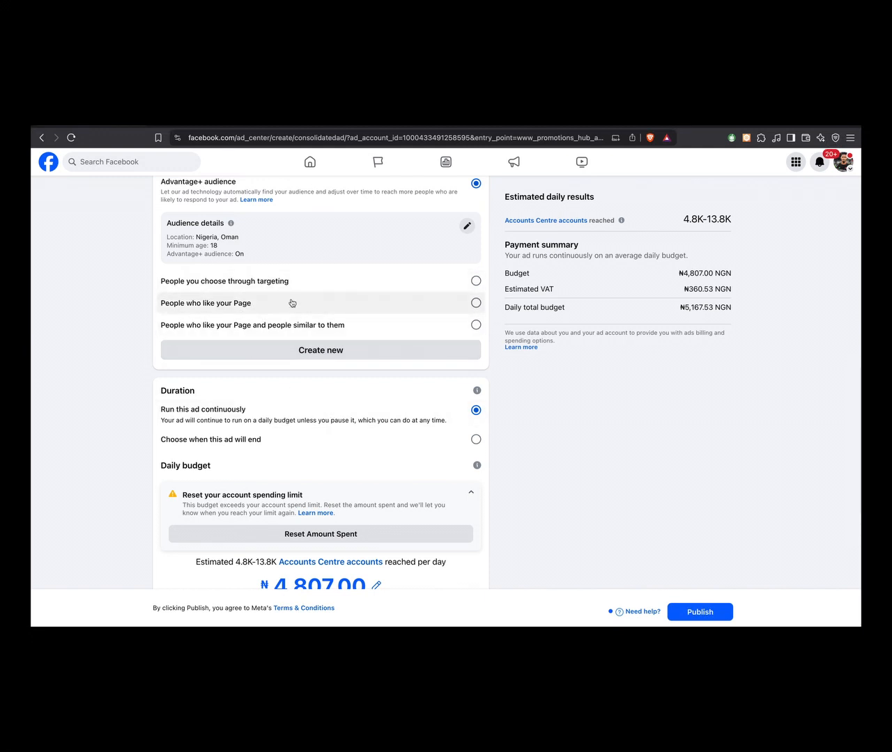
{"action": "scroll", "coordinate": [372, 287], "scroll_direction": "down", "scroll_amount": 3}
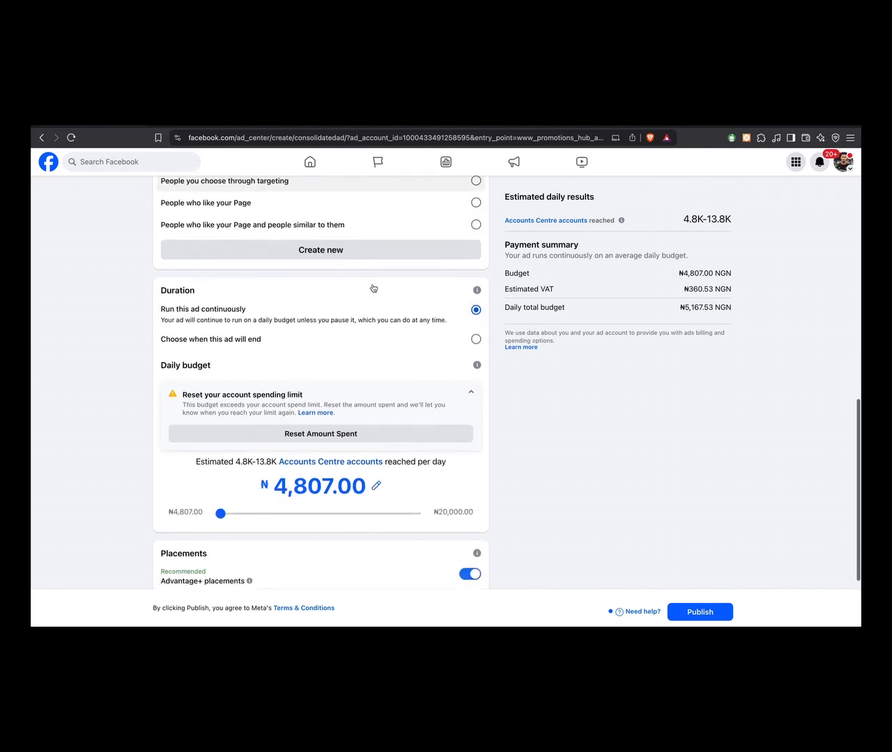
{"action": "scroll", "coordinate": [373, 287], "scroll_direction": "up", "scroll_amount": 1}
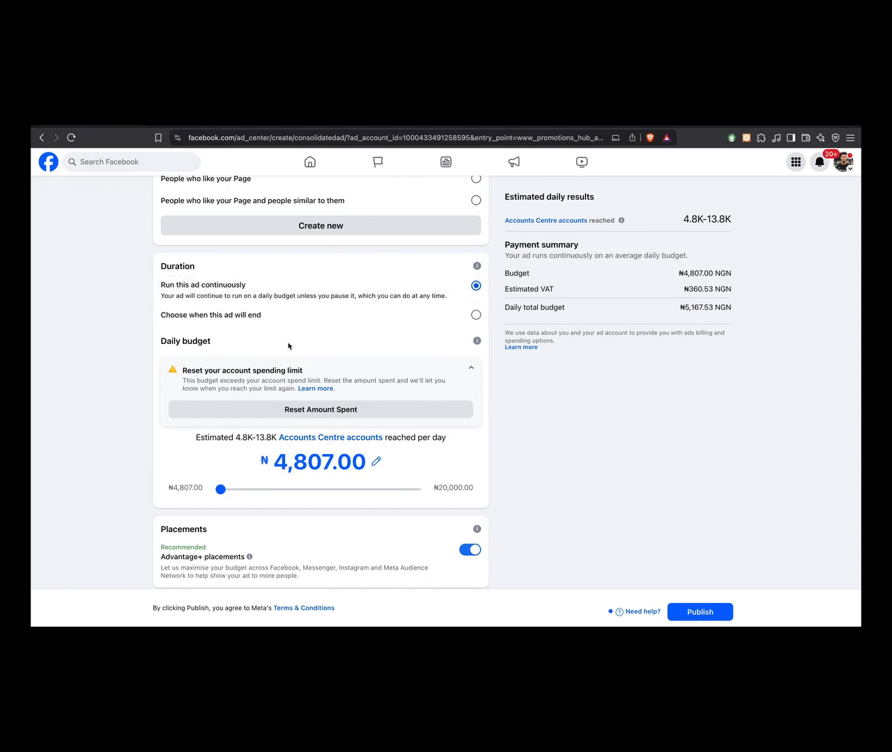
{"action": "left_click", "coordinate": [364, 326]}
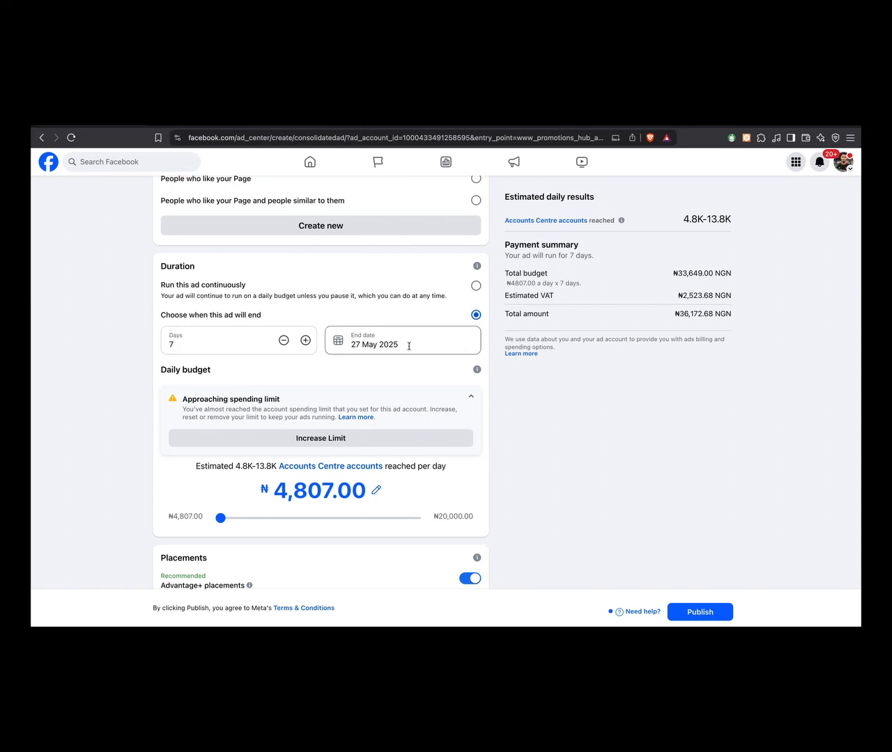
- Review the ad's schedule and set the daily budget to the minimum of ₦4,807.00
{"action": "scroll", "coordinate": [386, 372], "scroll_direction": "down", "scroll_amount": 1}
{"action": "scroll", "coordinate": [386, 372], "scroll_direction": "up", "scroll_amount": 2}
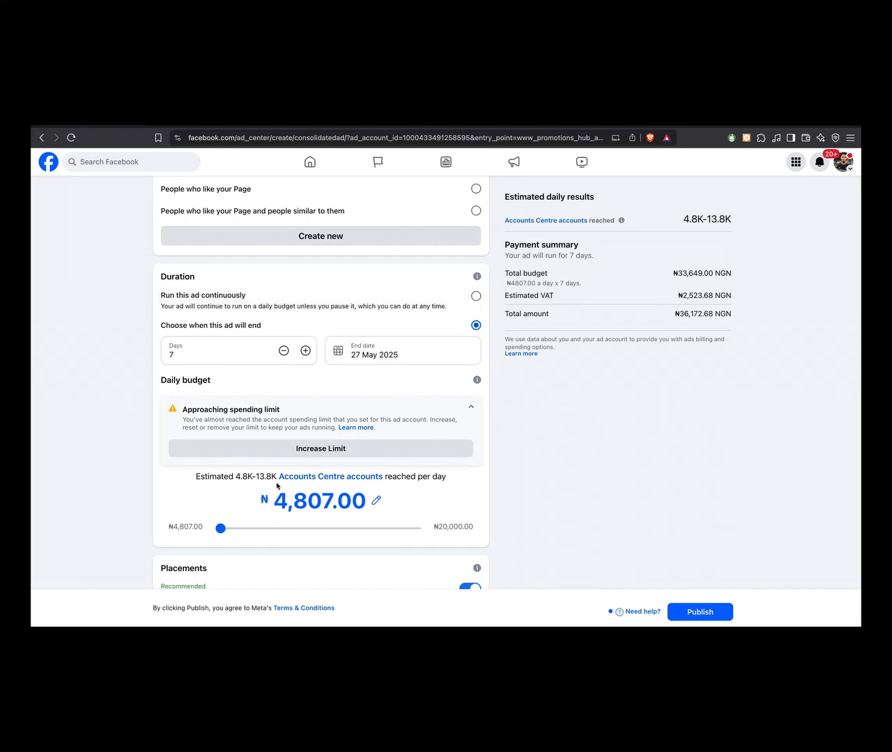
{"action": "scroll", "coordinate": [278, 483], "scroll_direction": "down", "scroll_amount": 2}
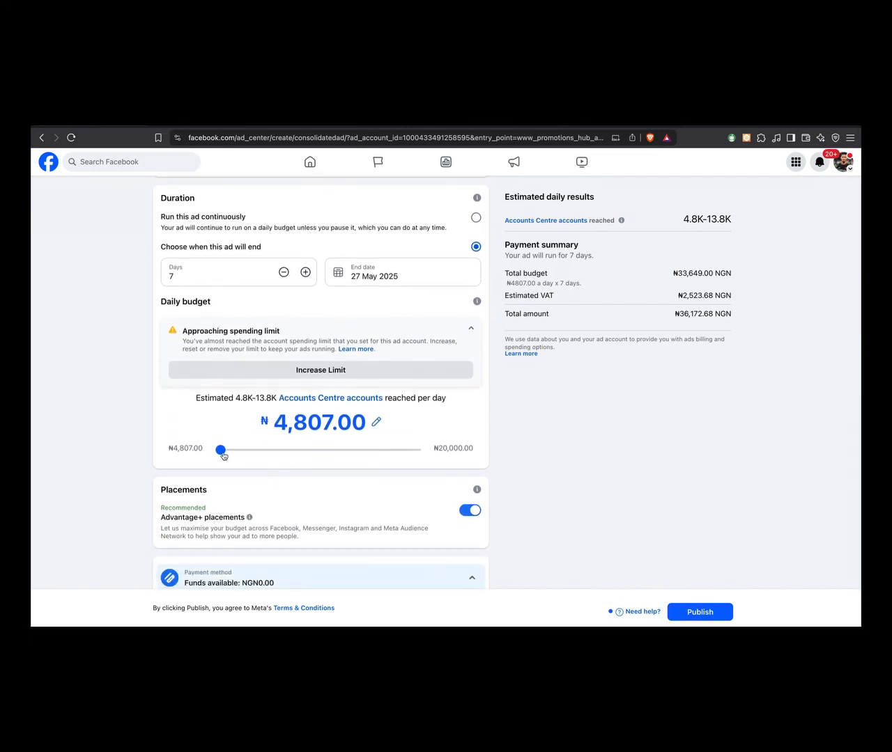
{"action": "left_click_drag", "start_coordinate": [221, 450], "coordinate": [196, 450]}
- Turn off Advantage+ placements so that the manual placements apply
{"action": "scroll", "coordinate": [284, 468], "scroll_direction": "down", "scroll_amount": 1}
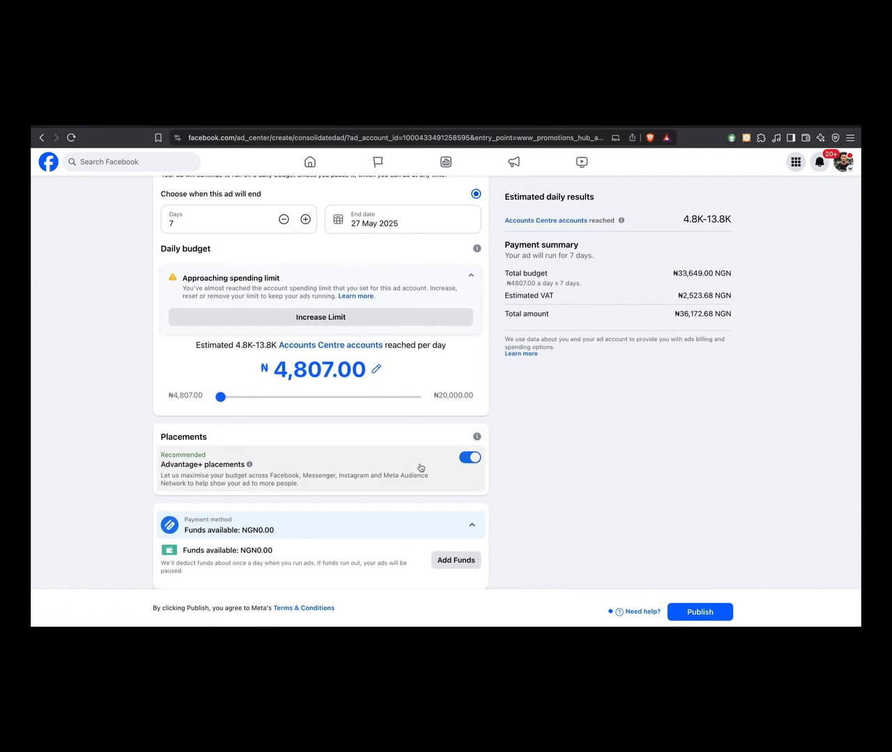
{"action": "left_click", "coordinate": [471, 459]}
{"action": "scroll", "coordinate": [386, 481], "scroll_direction": "down", "scroll_amount": 3}
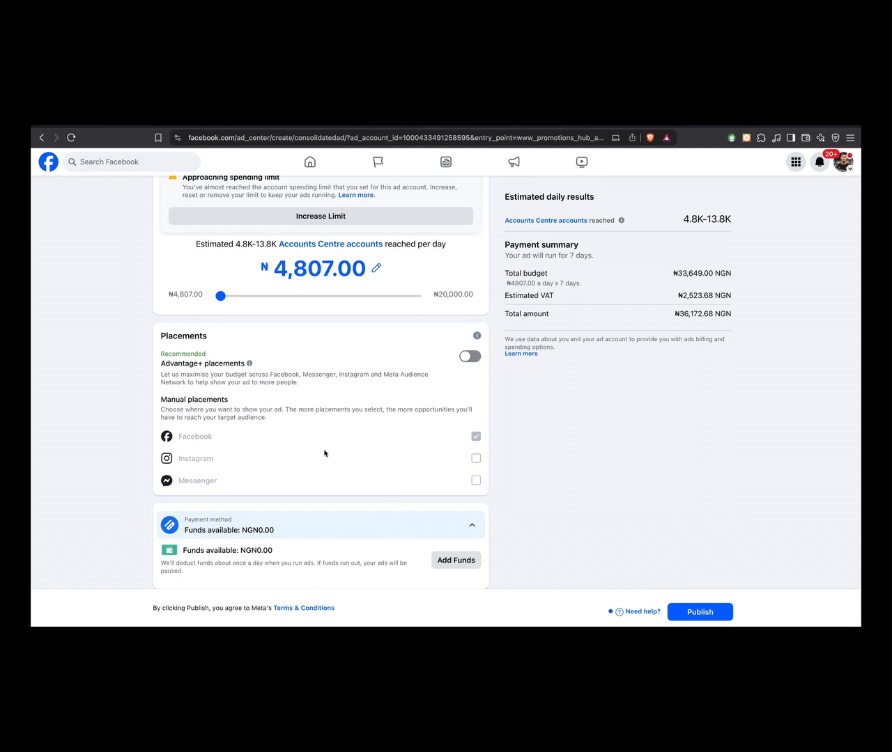
- Start adding funds with Pay in Naira with Verve/VISA/MasterCard, continue through the PayU page, and exit without paying
{"action": "left_click", "coordinate": [453, 561]}
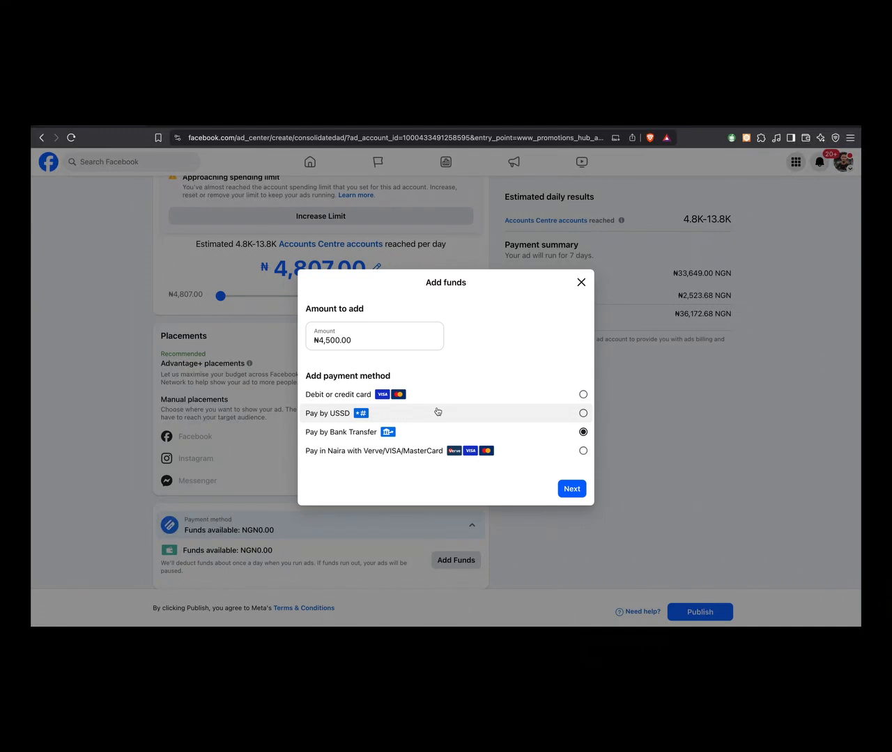
{"action": "left_click", "coordinate": [457, 452]}
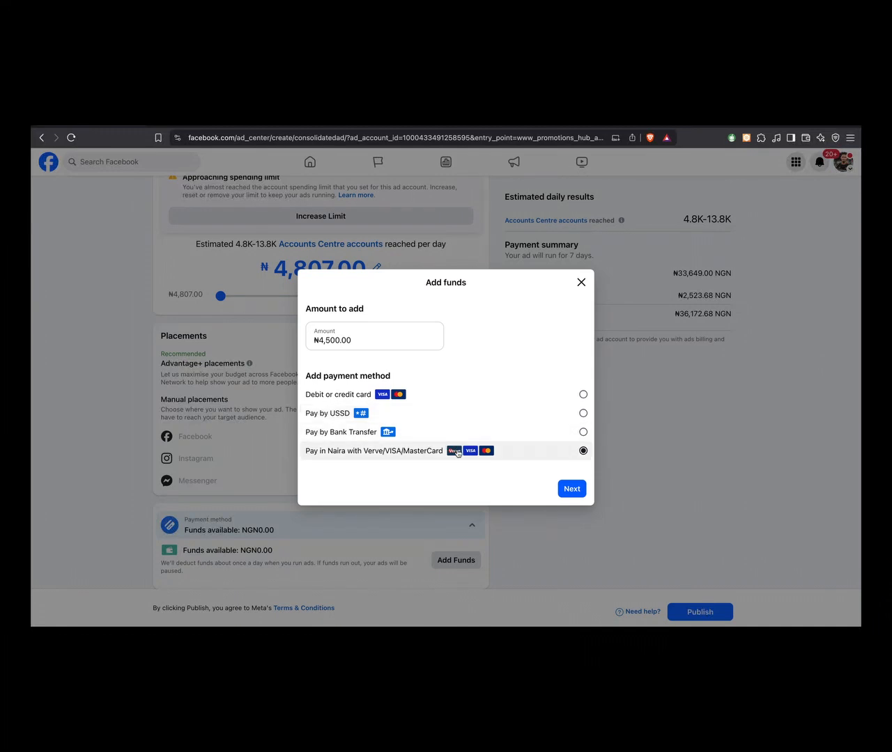
{"action": "left_click", "coordinate": [573, 491]}
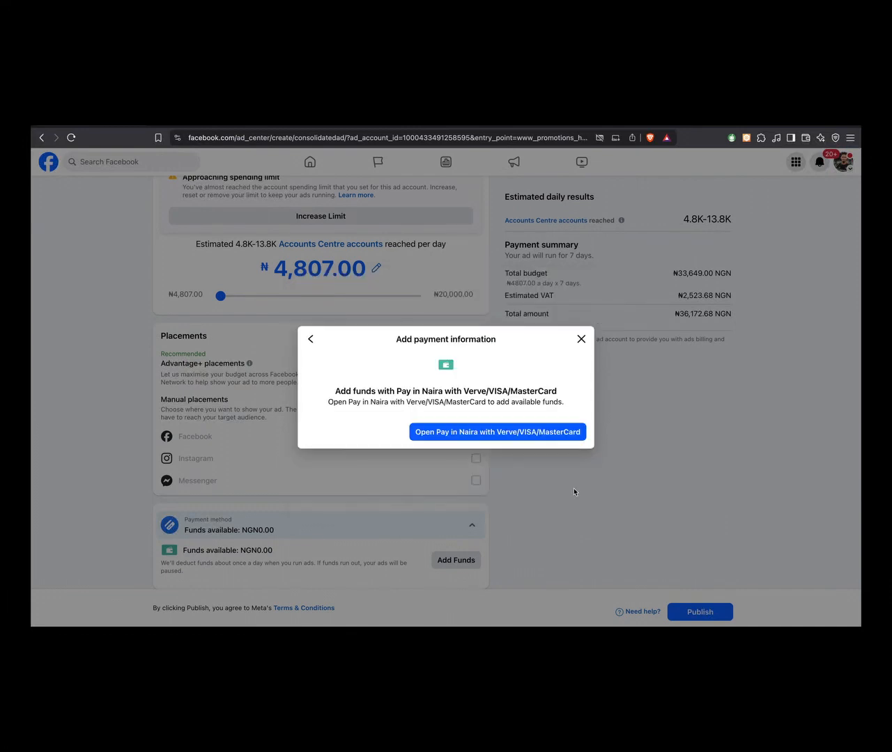
{"action": "left_click", "coordinate": [522, 437]}
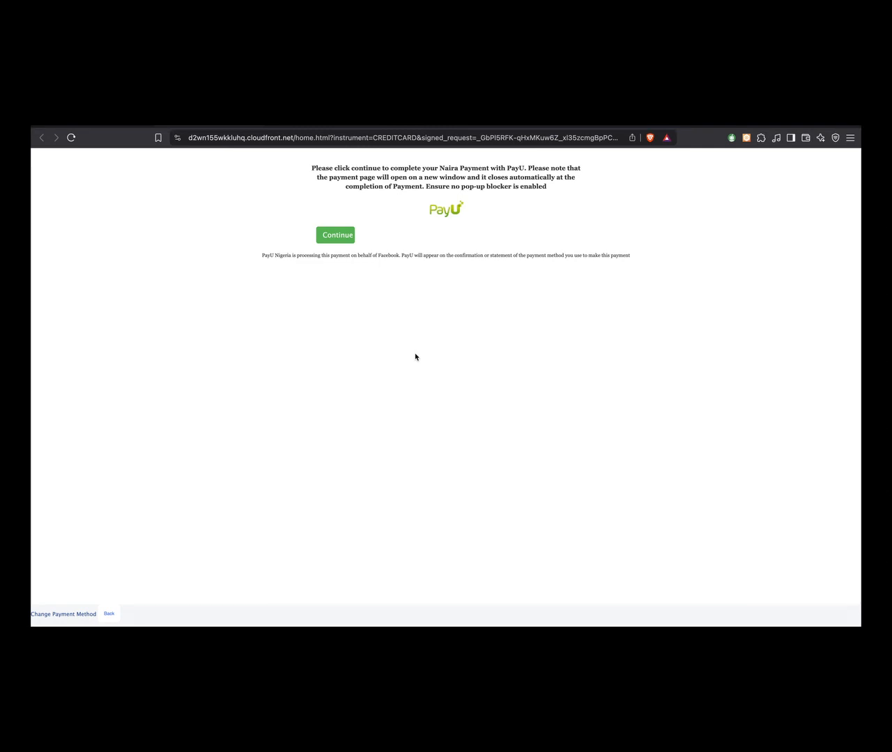
{"action": "left_click", "coordinate": [339, 237]}
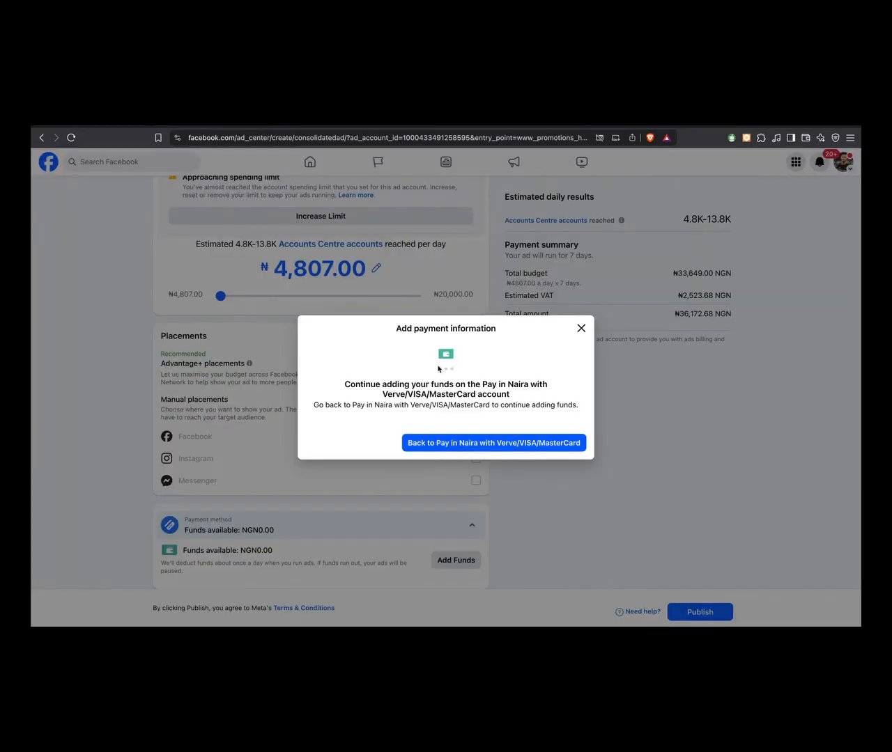
{"action": "left_click", "coordinate": [581, 328]}
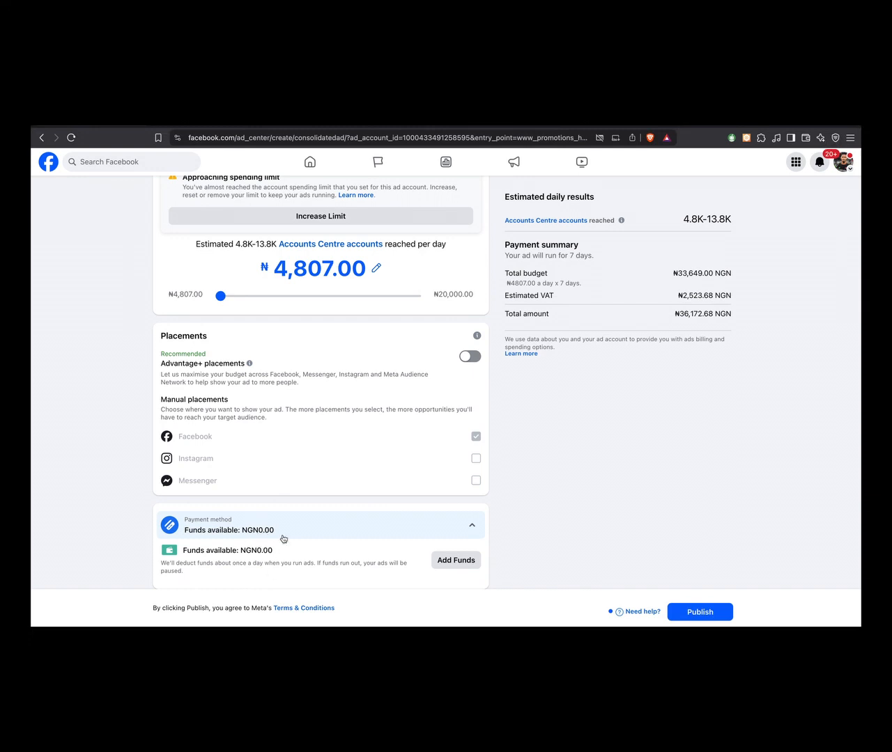
- Go back over the ad settings up to the goal, ad creative and ad preview
{"action": "scroll", "coordinate": [369, 342], "scroll_direction": "up", "scroll_amount": 8}
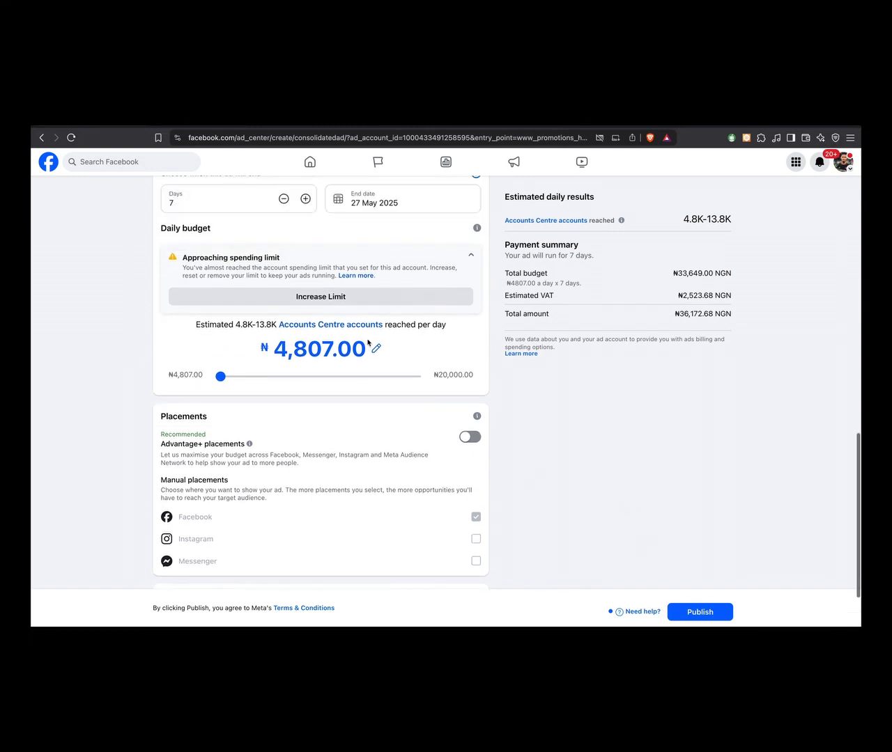
{"action": "scroll", "coordinate": [368, 342], "scroll_direction": "up", "scroll_amount": 10}
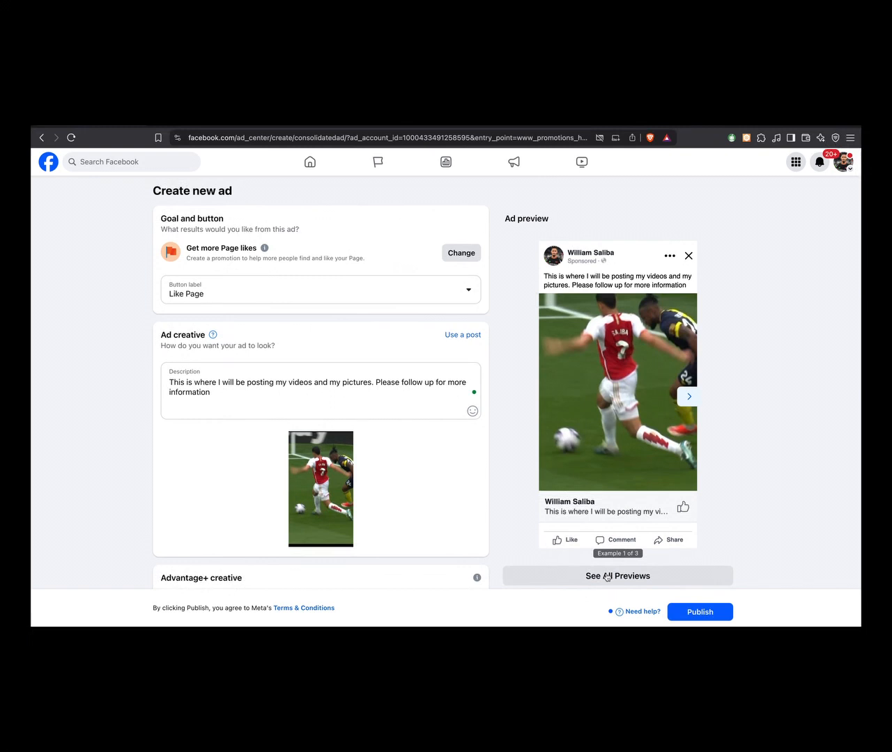